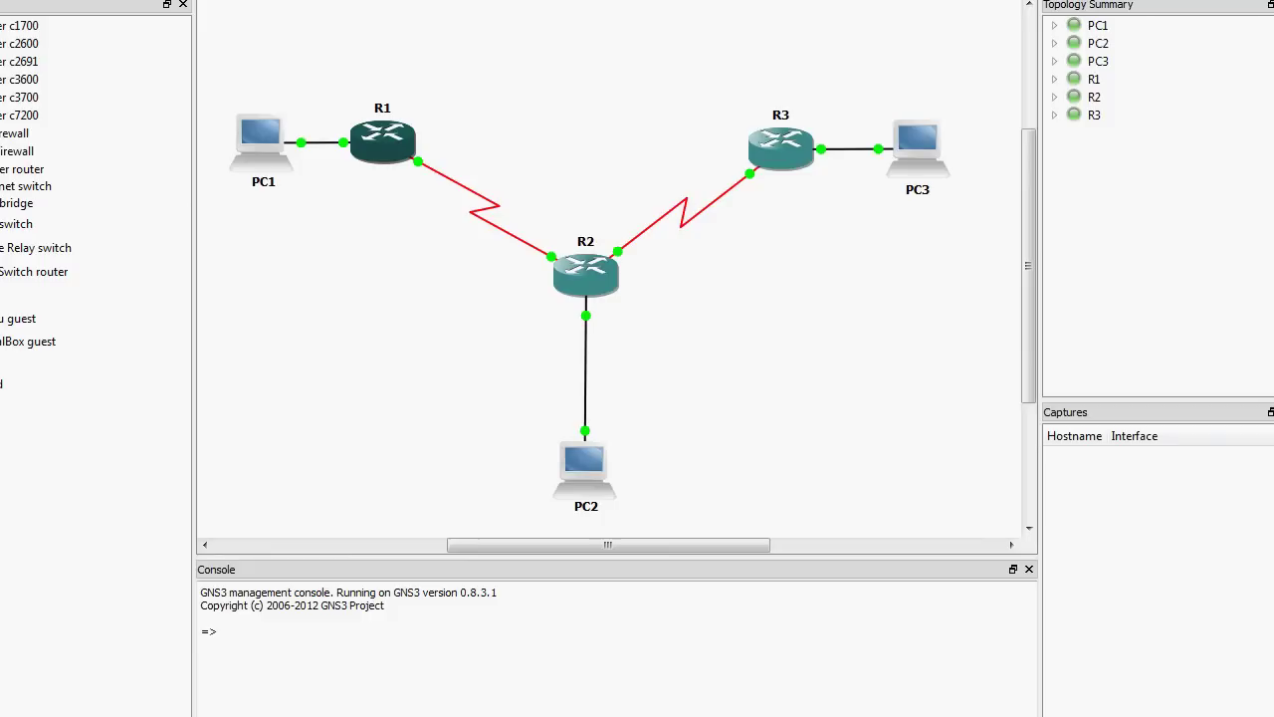
- Open a console session to R1 and move its PuTTY window lower to reveal the topology
{"action": "right_click", "coordinate": [364, 141]}
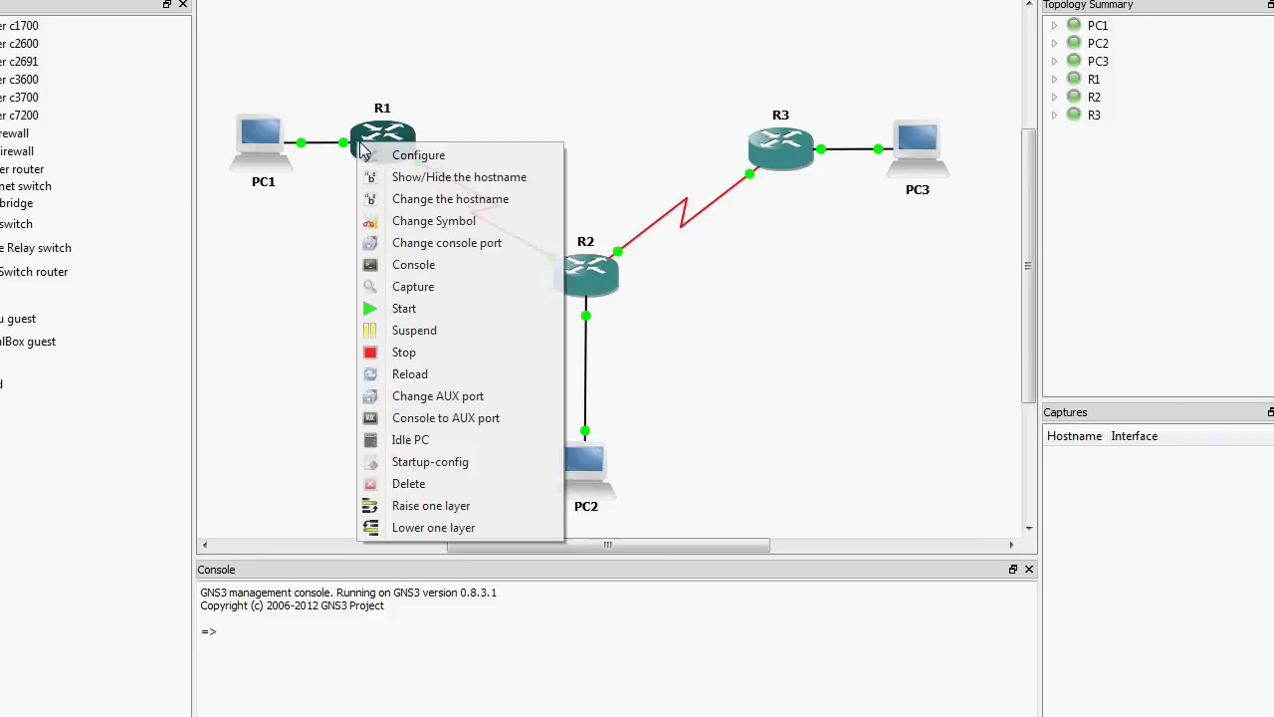
{"action": "left_click", "coordinate": [368, 264]}
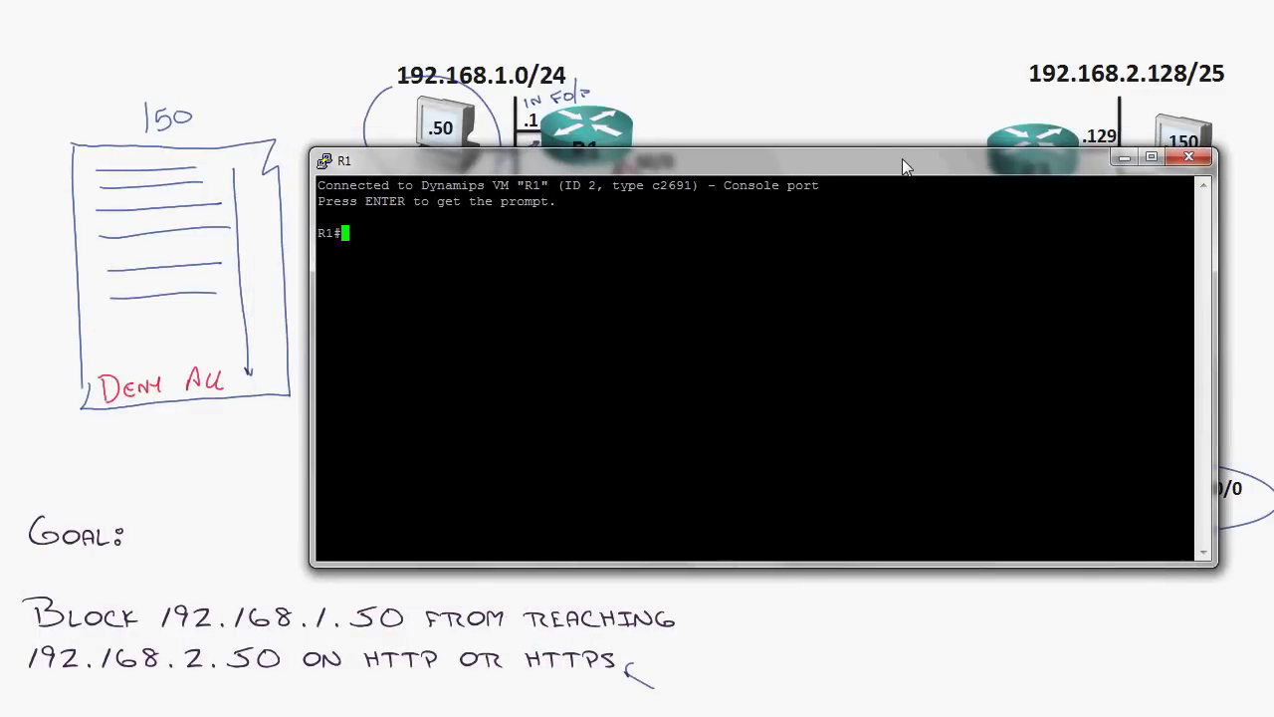
{"action": "left_click_drag", "start_coordinate": [902, 159], "coordinate": [872, 264]}
- Enter global configuration mode with conf t and begin an access-list command
{"action": "type", "text": "conf t"}
{"action": "key", "text": "Return"}
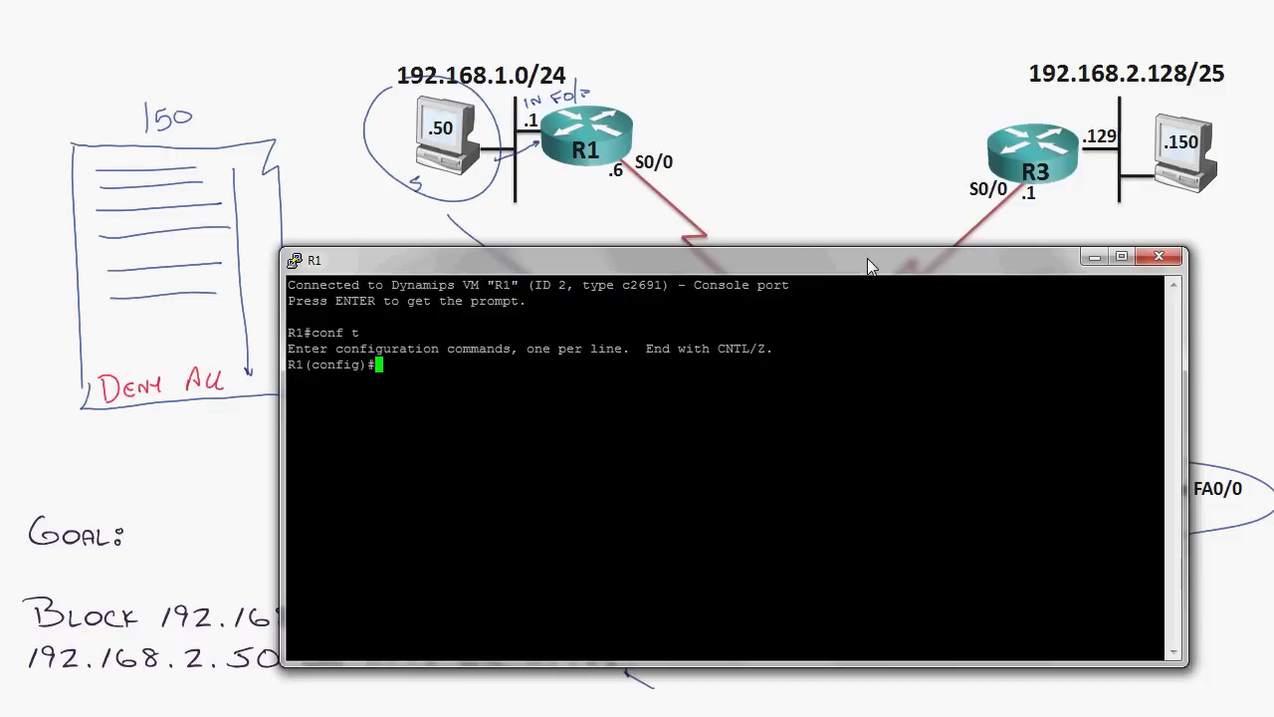
{"action": "type", "text": "acces"}
{"action": "key", "text": "BackSpace"}
{"action": "type", "text": "s"}
{"action": "key", "text": "Tab"}
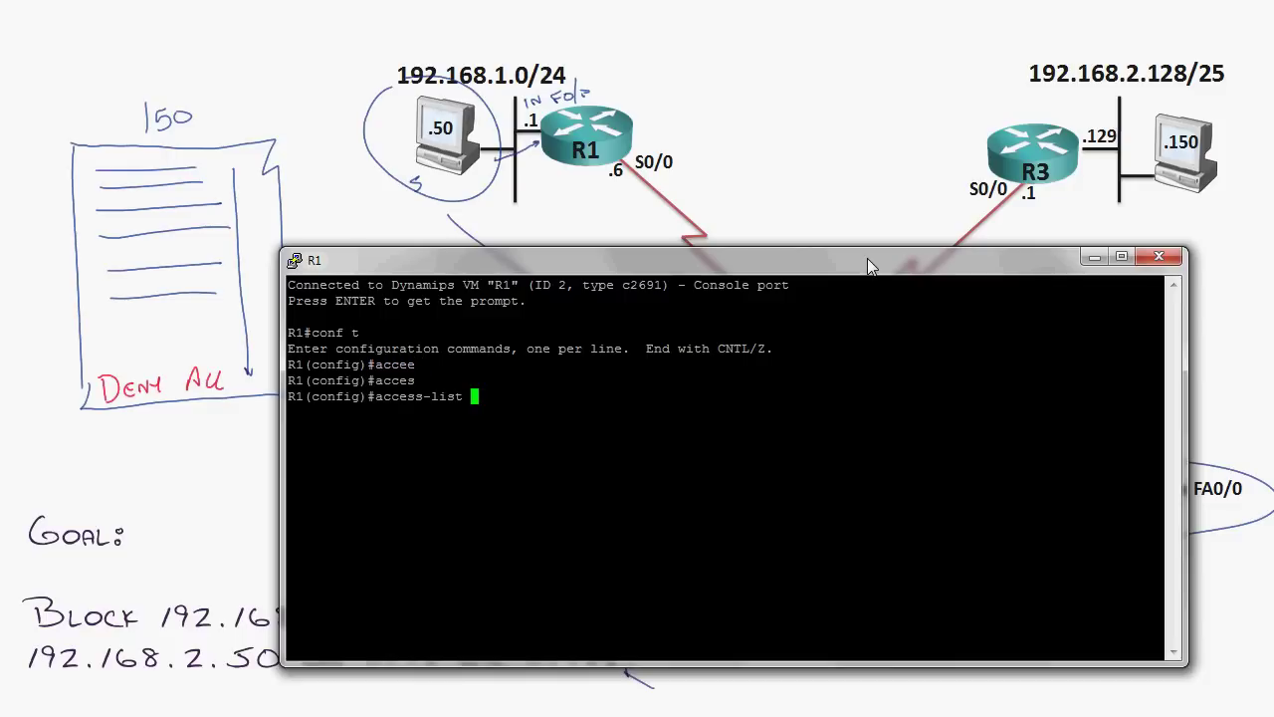
- List the access-list number ranges, pick extended list 150, and view its deny/permit/remark options
{"action": "type", "text": "?"}
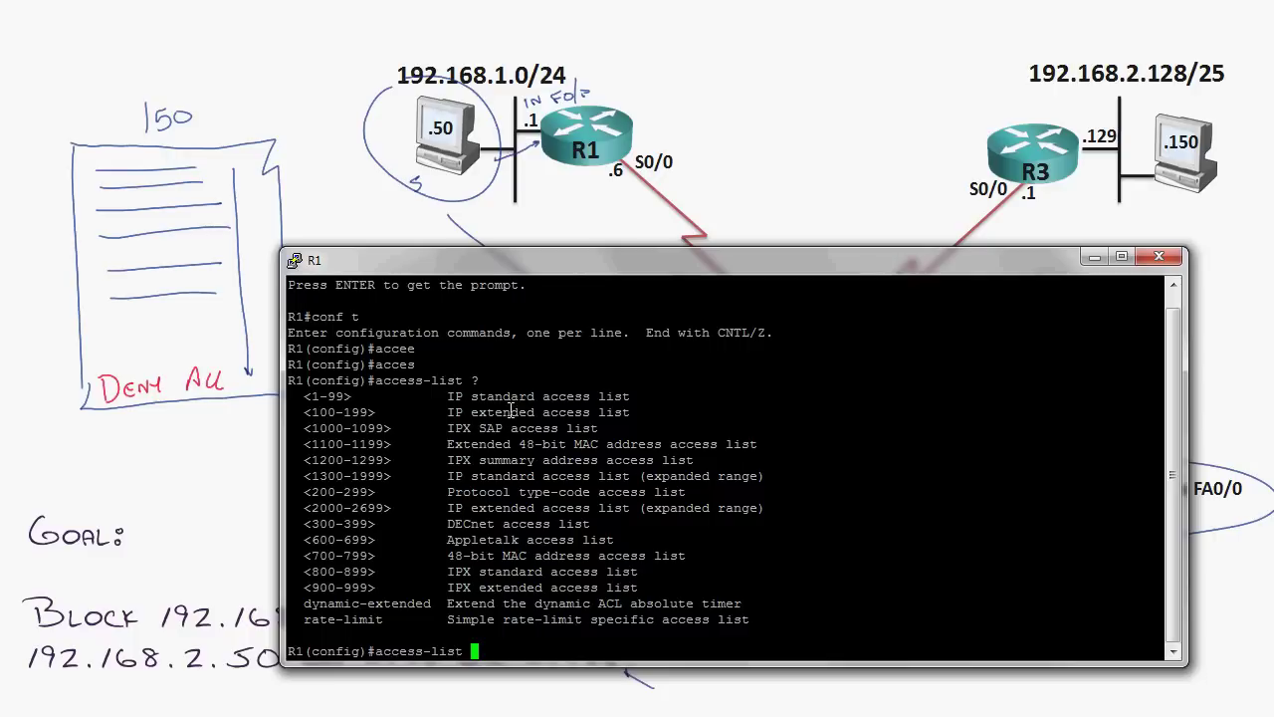
{"action": "double_click", "coordinate": [511, 411]}
{"action": "type", "text": "150"}
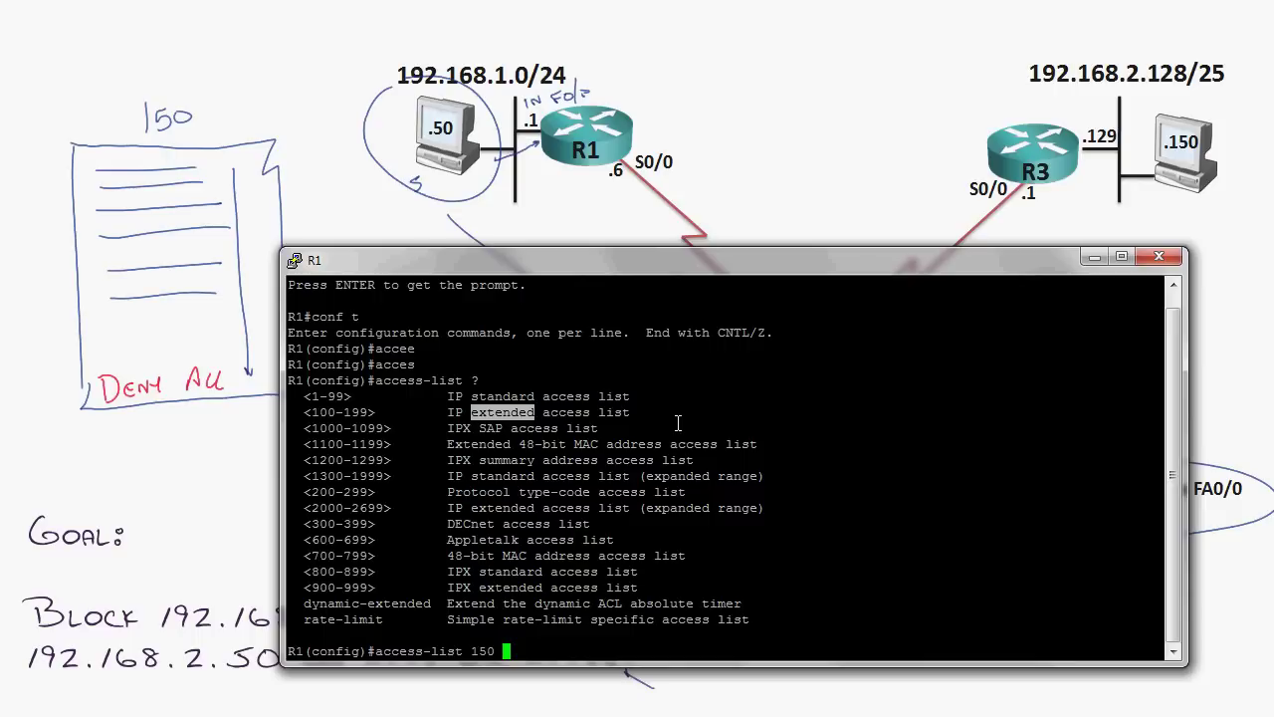
{"action": "type", "text": "?"}
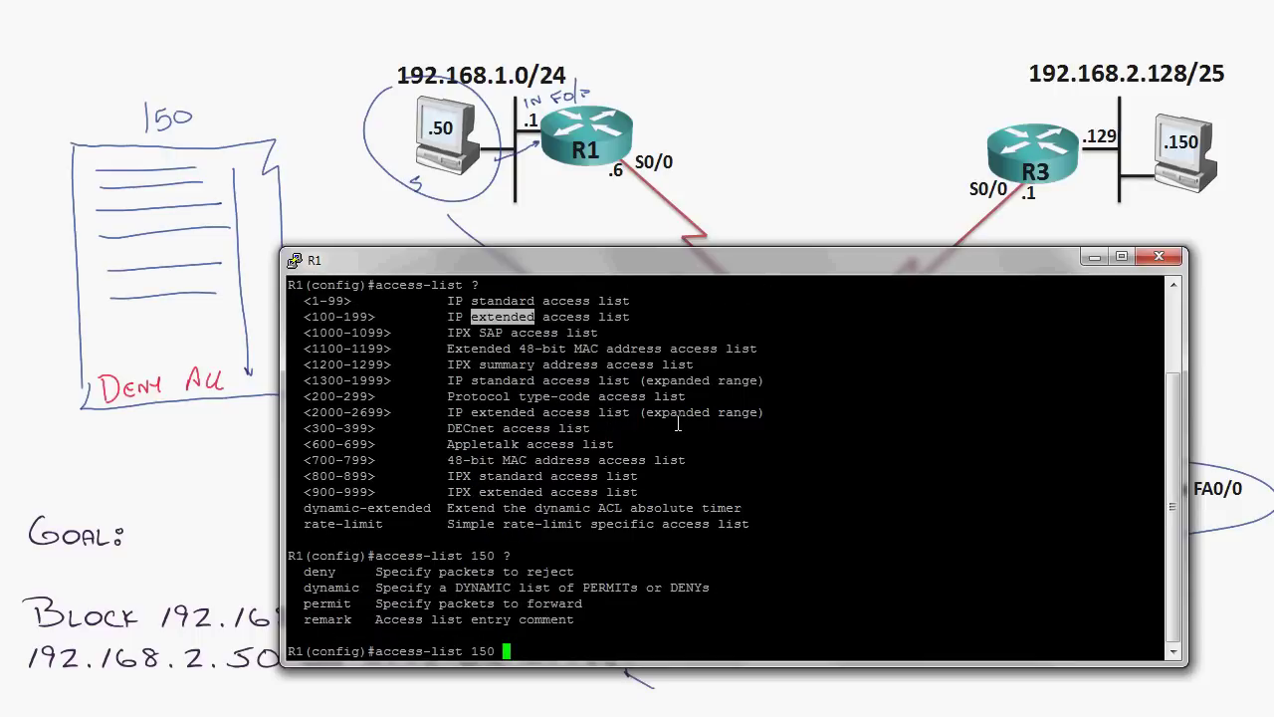
{"action": "type", "text": "de"}
- Build 'access-list 150 deny tcp 192.168.1.50', checking help at each keyword
{"action": "key", "text": "Tab"}
{"action": "type", "text": "?"}
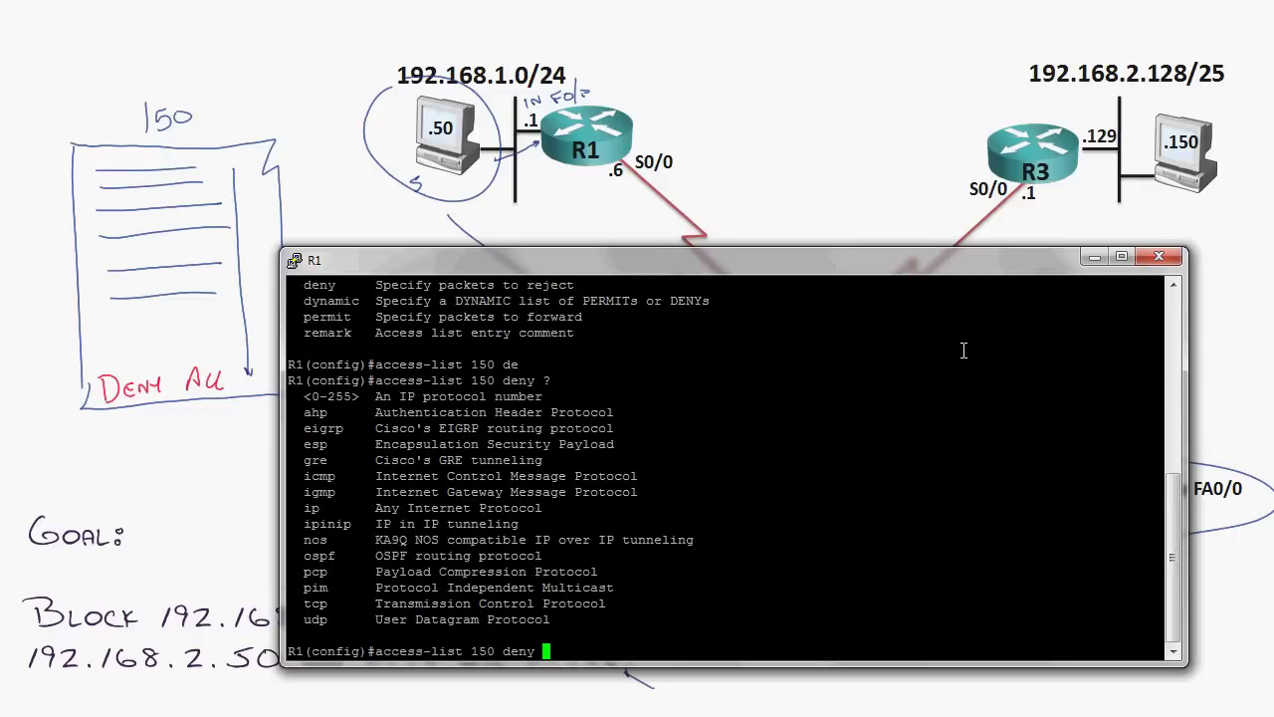
{"action": "left_click_drag", "start_coordinate": [912, 264], "coordinate": [953, 174]}
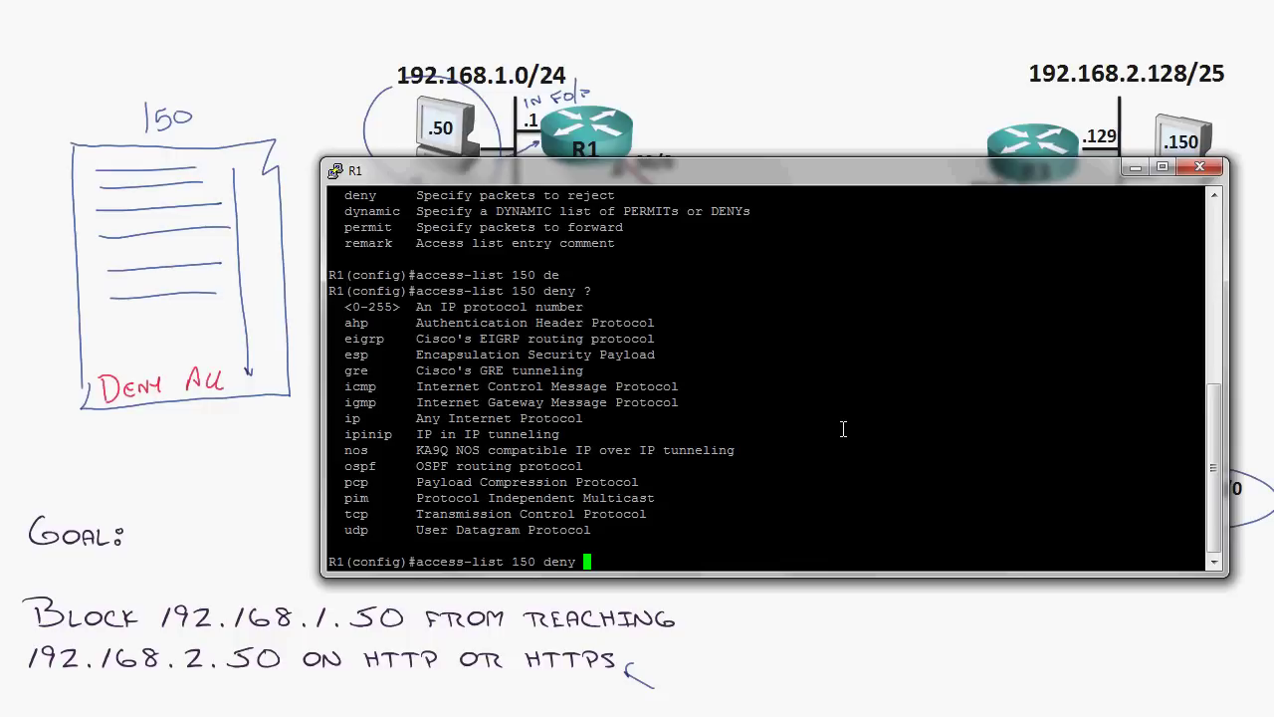
{"action": "type", "text": "tcp ?"}
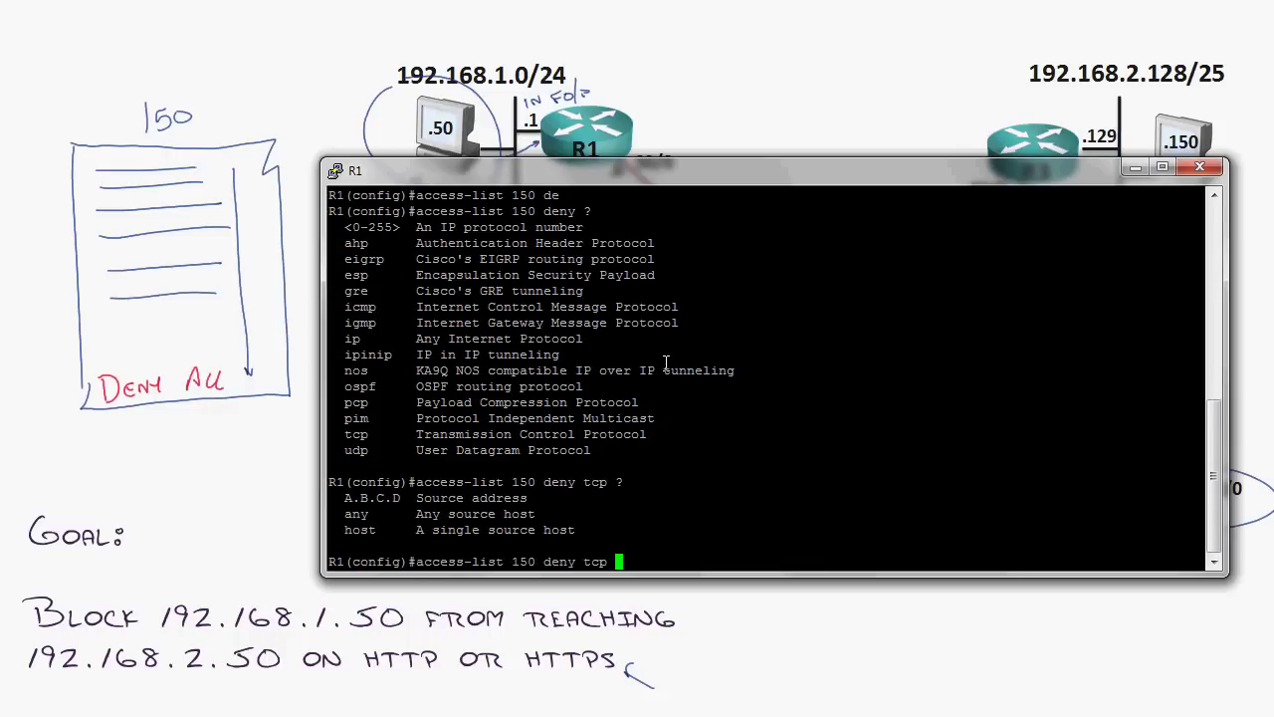
{"action": "type", "text": "192.168.1.50 ?"}
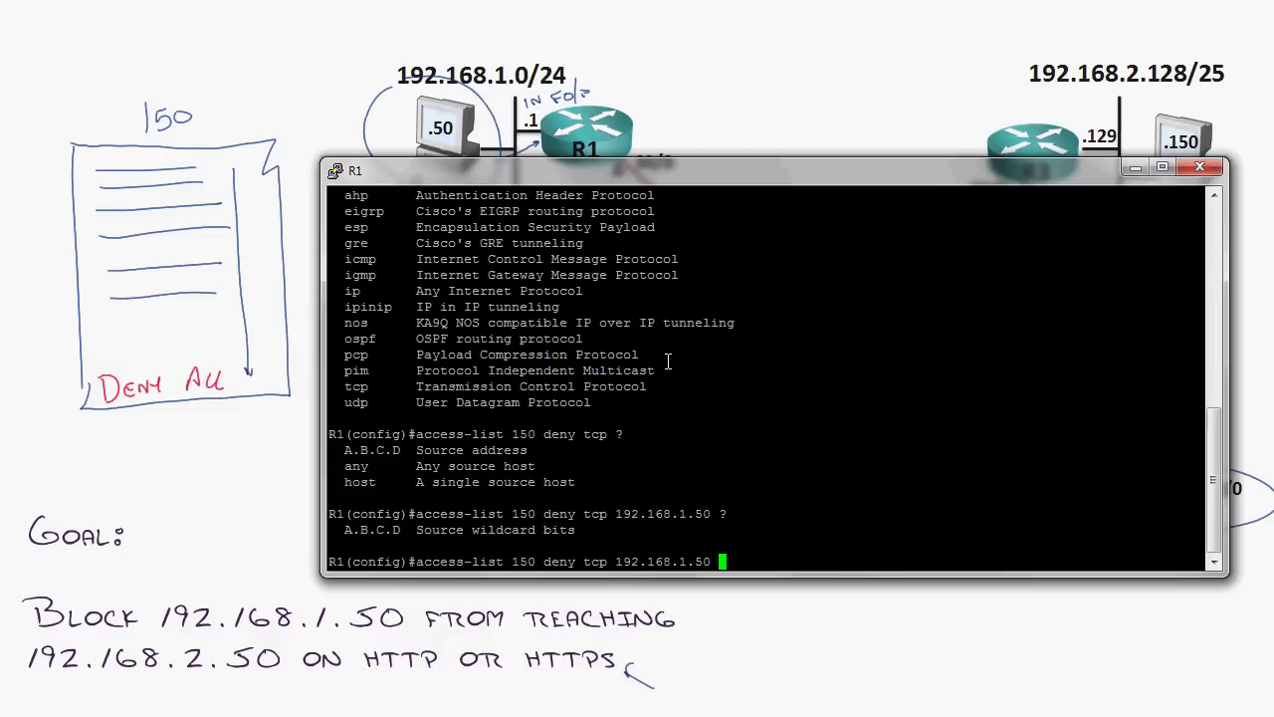
- Try source wildcards 0.0.0.0 and 0.0.0.255, highlighting the address parts to explain them
{"action": "type", "text": "0.0.0.0"}
{"action": "left_click_drag", "start_coordinate": [711, 562], "coordinate": [615, 561]}
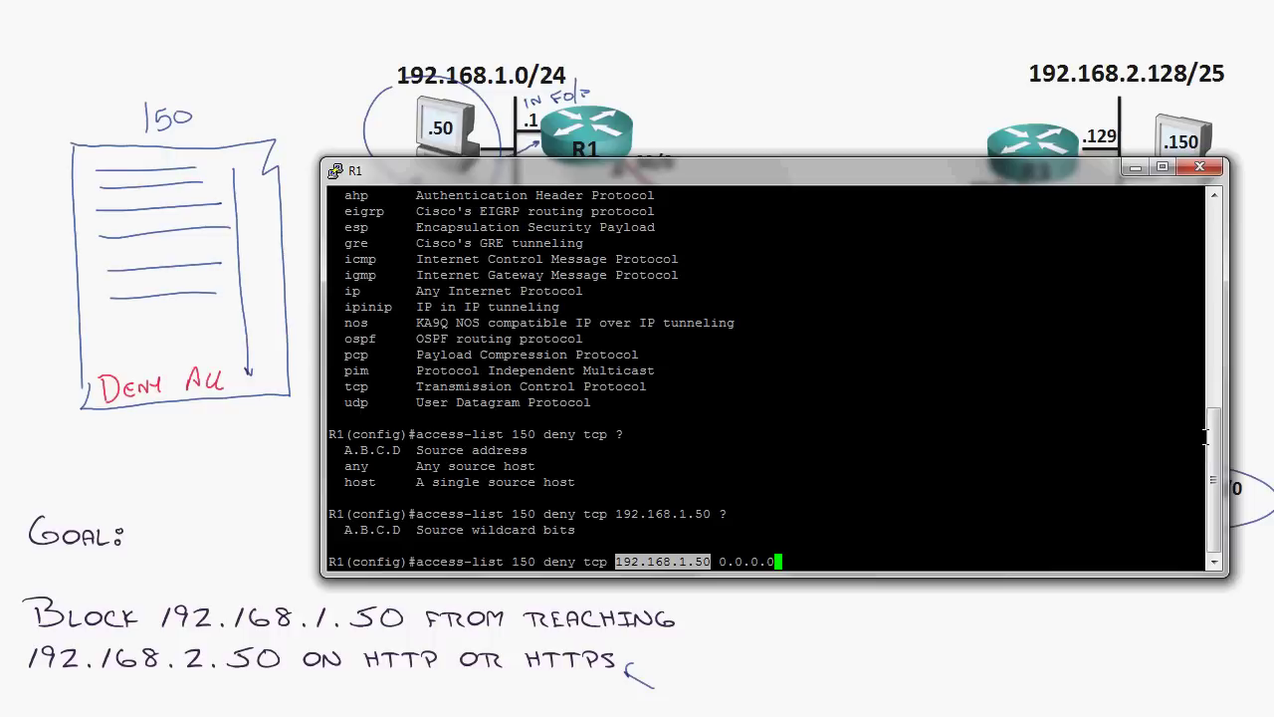
{"action": "key", "text": "BackSpace"}
{"action": "type", "text": "255"}
{"action": "left_click_drag", "start_coordinate": [689, 562], "coordinate": [612, 562]}
{"action": "double_click", "coordinate": [694, 562]}
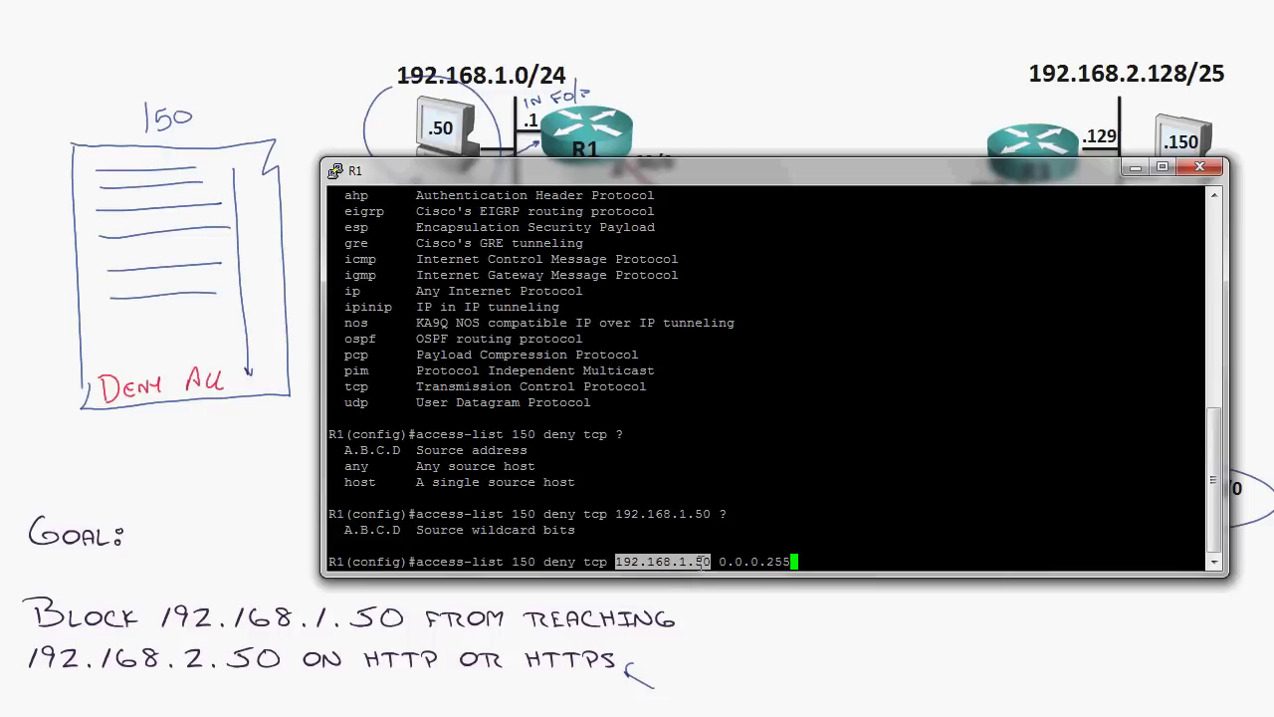
{"action": "left_click", "coordinate": [577, 564]}
{"action": "double_click", "coordinate": [559, 562]}
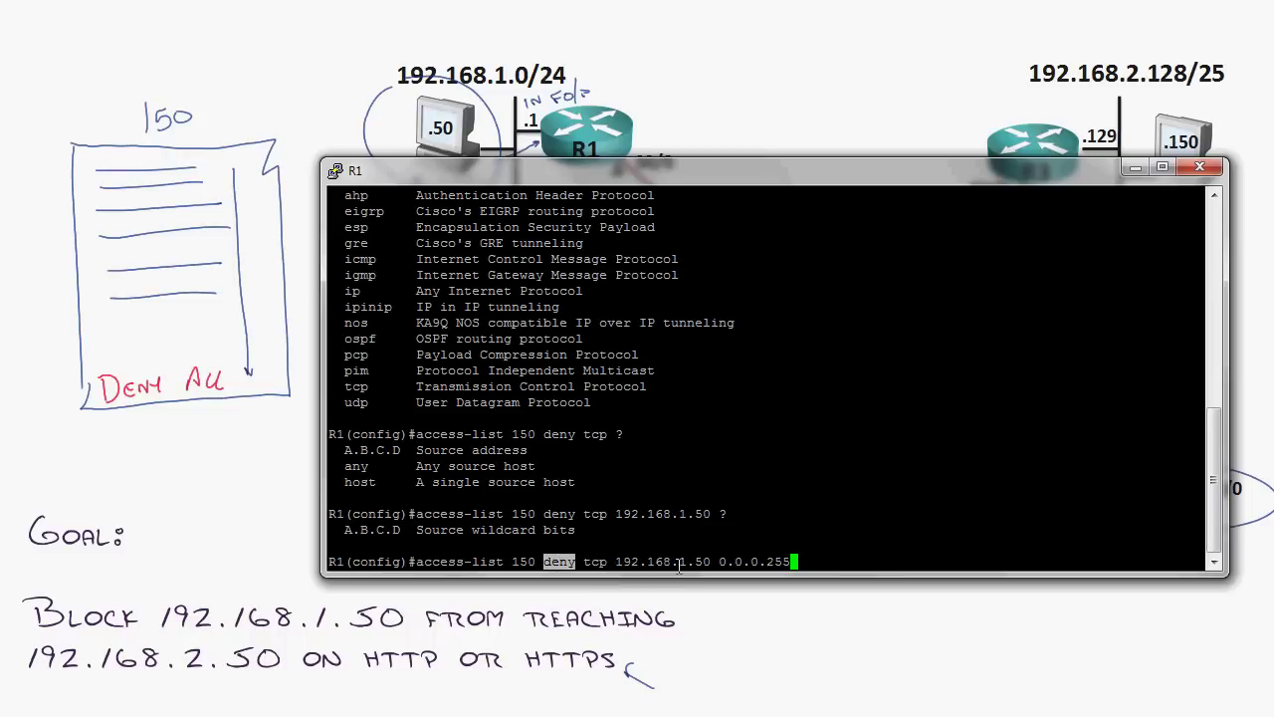
{"action": "left_click", "coordinate": [687, 564]}
{"action": "left_click_drag", "start_coordinate": [687, 564], "coordinate": [624, 557]}
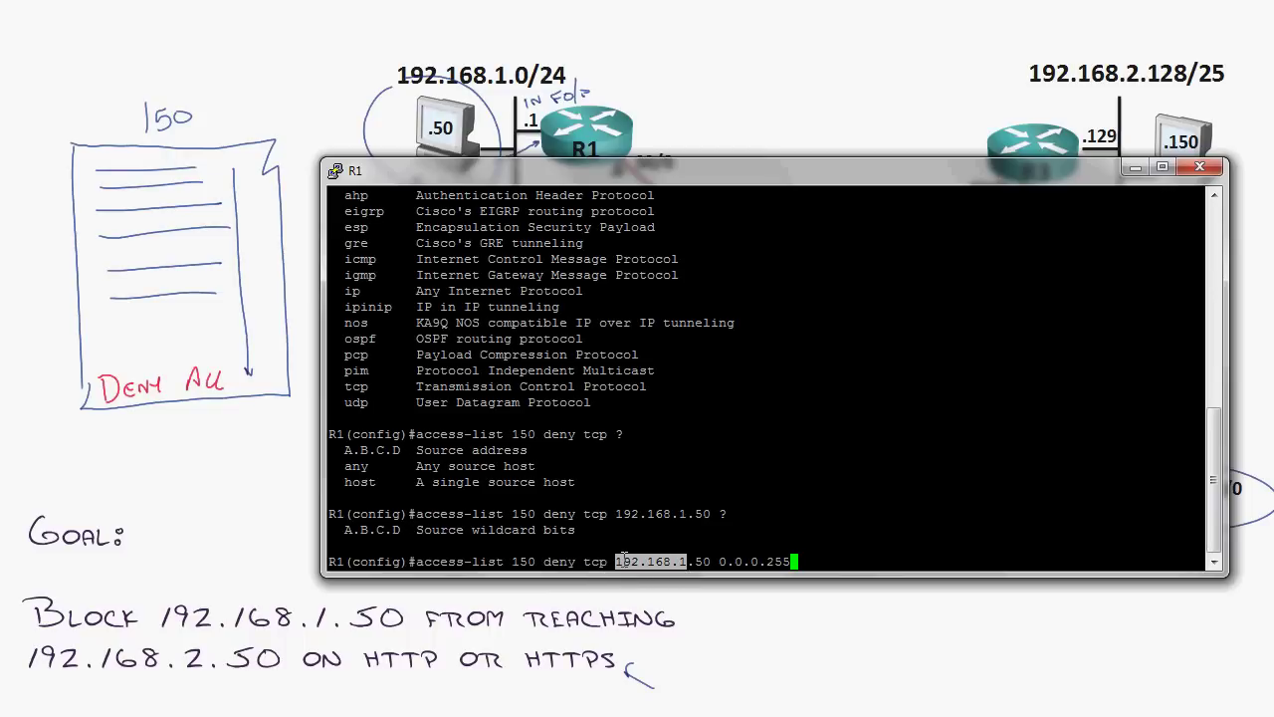
{"action": "left_click", "coordinate": [891, 465]}
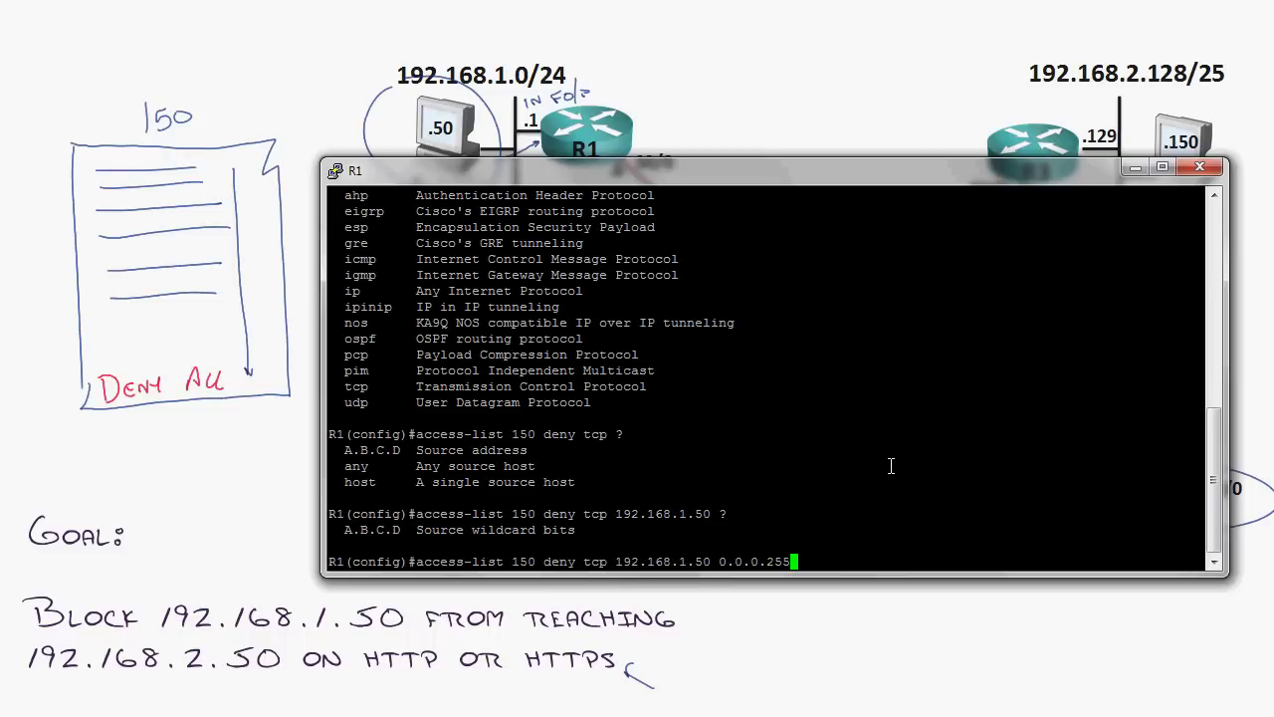
- Erase the address and wildcard and restart the source using the host keyword
{"action": "key", "text": "BackSpace"}
{"action": "key", "text": "BackSpace"}
{"action": "key", "text": "BackSpace"}
{"action": "type", "text": "0"}
{"action": "key", "text": "BackSpace"}
{"action": "key", "text": "BackSpace"}
{"action": "key", "text": "BackSpace"}
{"action": "key", "text": "BackSpace"}
{"action": "key", "text": "BackSpace"}
{"action": "key", "text": "BackSpace"}
{"action": "key", "text": "BackSpace"}
{"action": "key", "text": "BackSpace"}
{"action": "key", "text": "BackSpace"}
{"action": "key", "text": "BackSpace"}
{"action": "key", "text": "BackSpace"}
{"action": "key", "text": "BackSpace"}
{"action": "key", "text": "BackSpace"}
{"action": "key", "text": "BackSpace"}
{"action": "key", "text": "BackSpace"}
{"action": "key", "text": "BackSpace"}
{"action": "key", "text": "BackSpace"}
{"action": "key", "text": "BackSpace"}
{"action": "key", "text": "BackSpace"}
{"action": "key", "text": "BackSpace"}
{"action": "type", "text": "?host "}
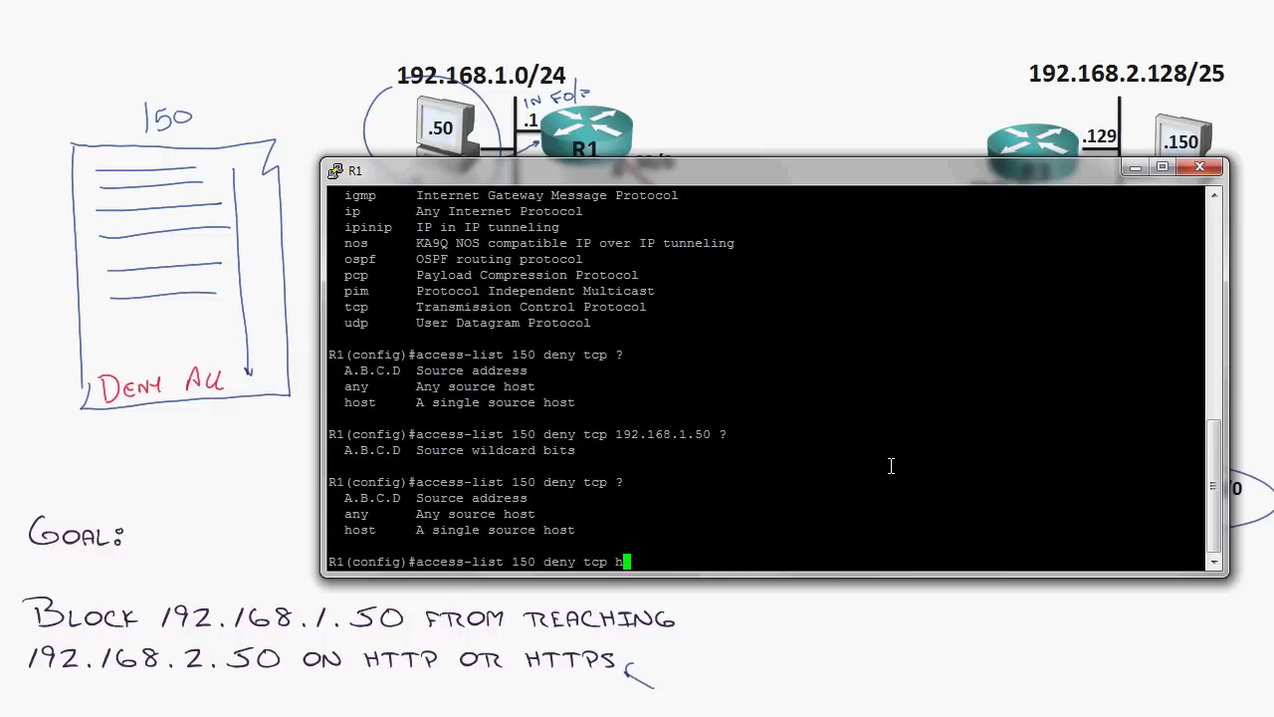
{"action": "type", "text": "192.168.1.50 ?"}
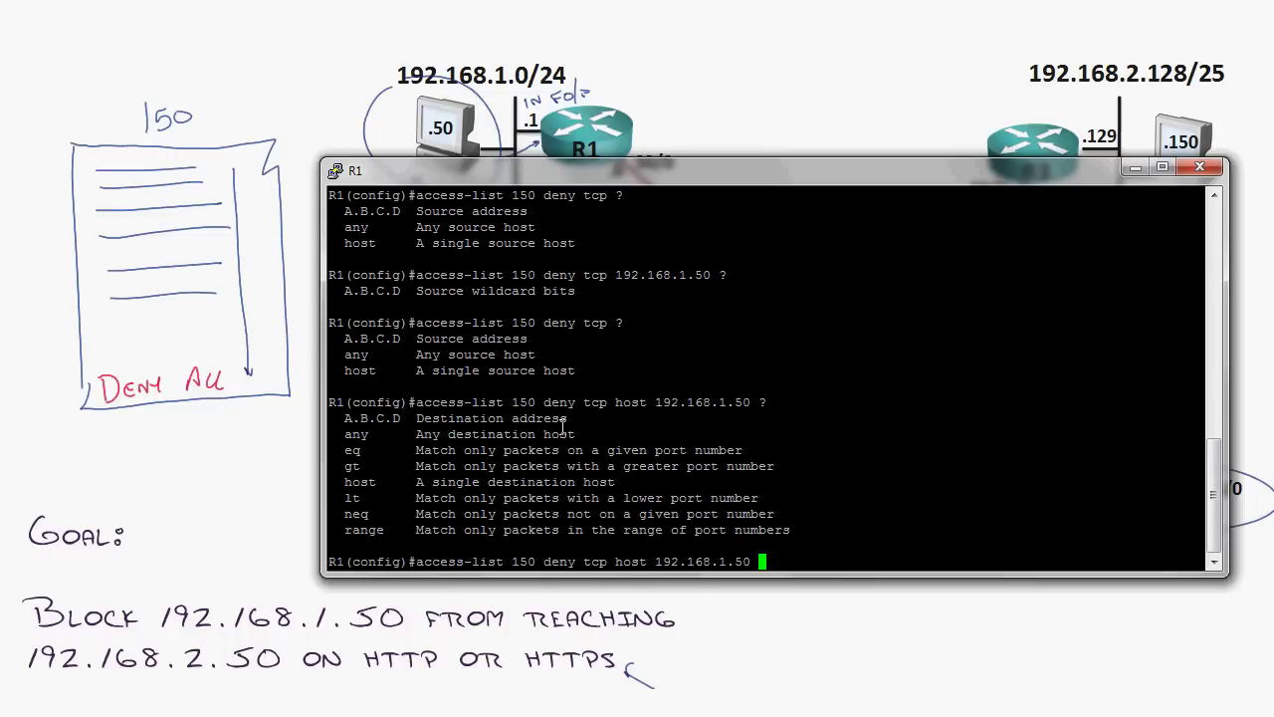
- Add destination host 192.168.2.50 after source host 192.168.1.50, correcting typos
{"action": "double_click", "coordinate": [463, 418]}
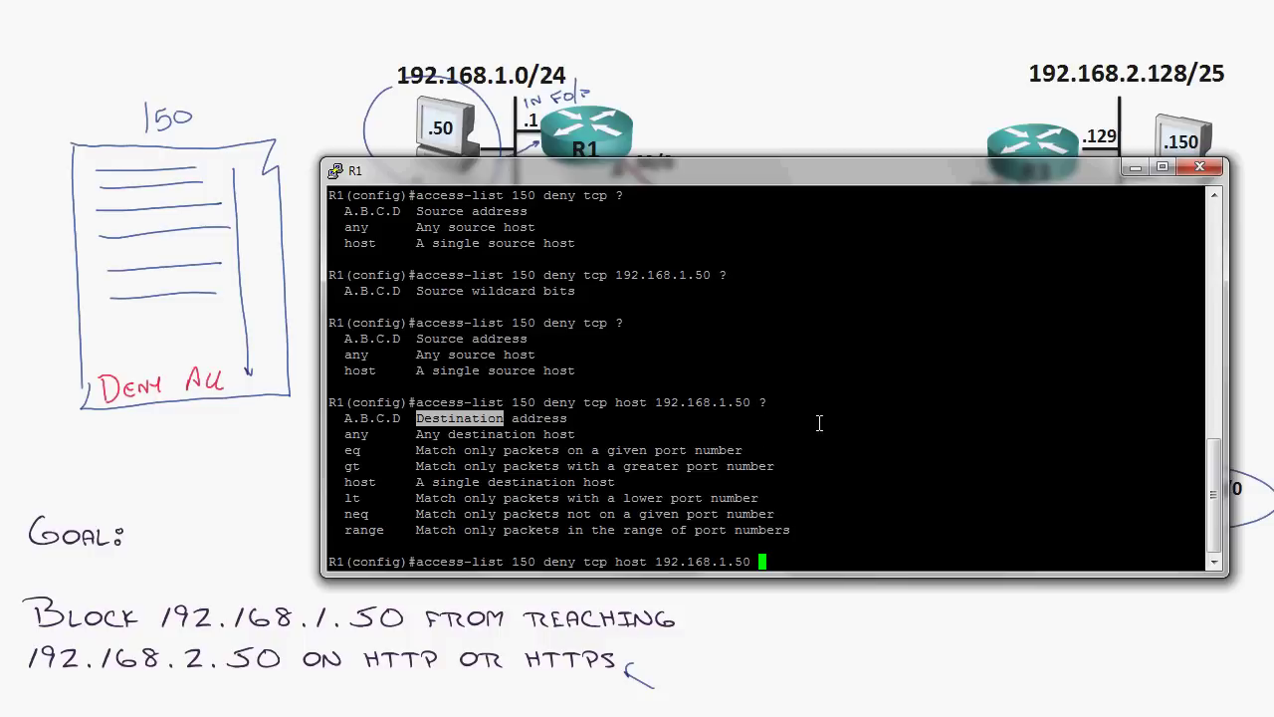
{"action": "left_click", "coordinate": [898, 433]}
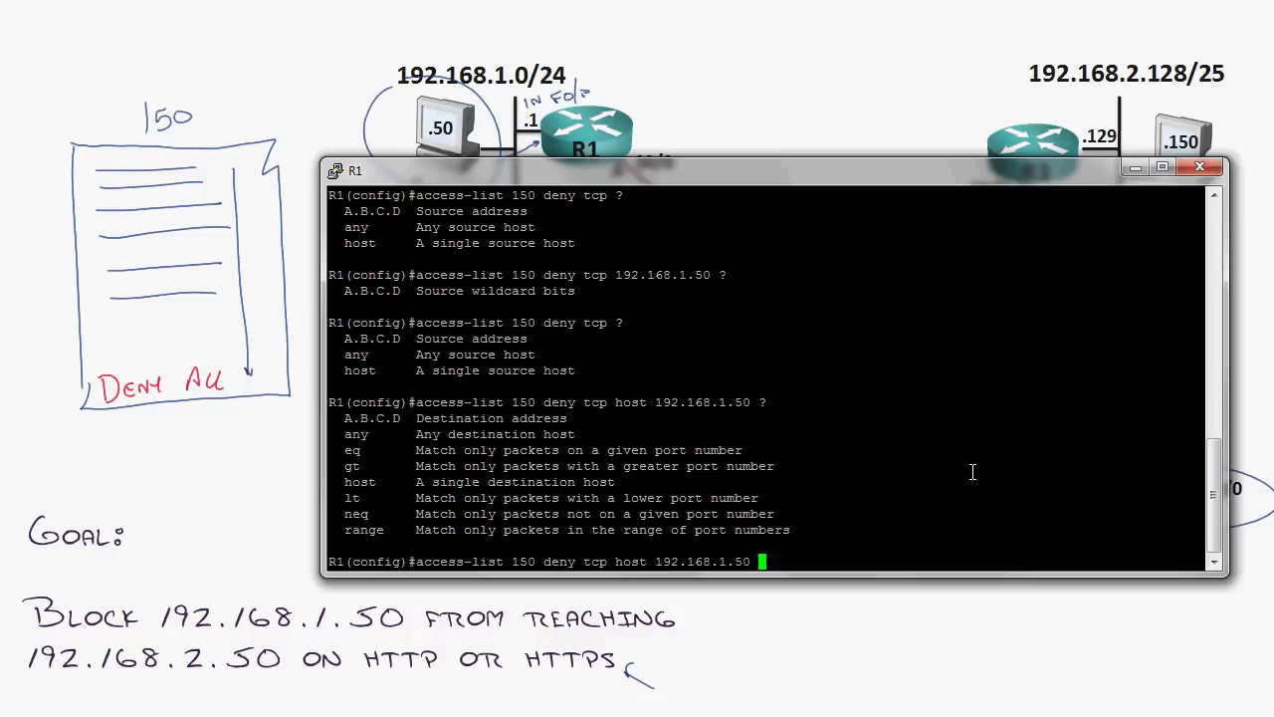
{"action": "type", "text": "host ?"}
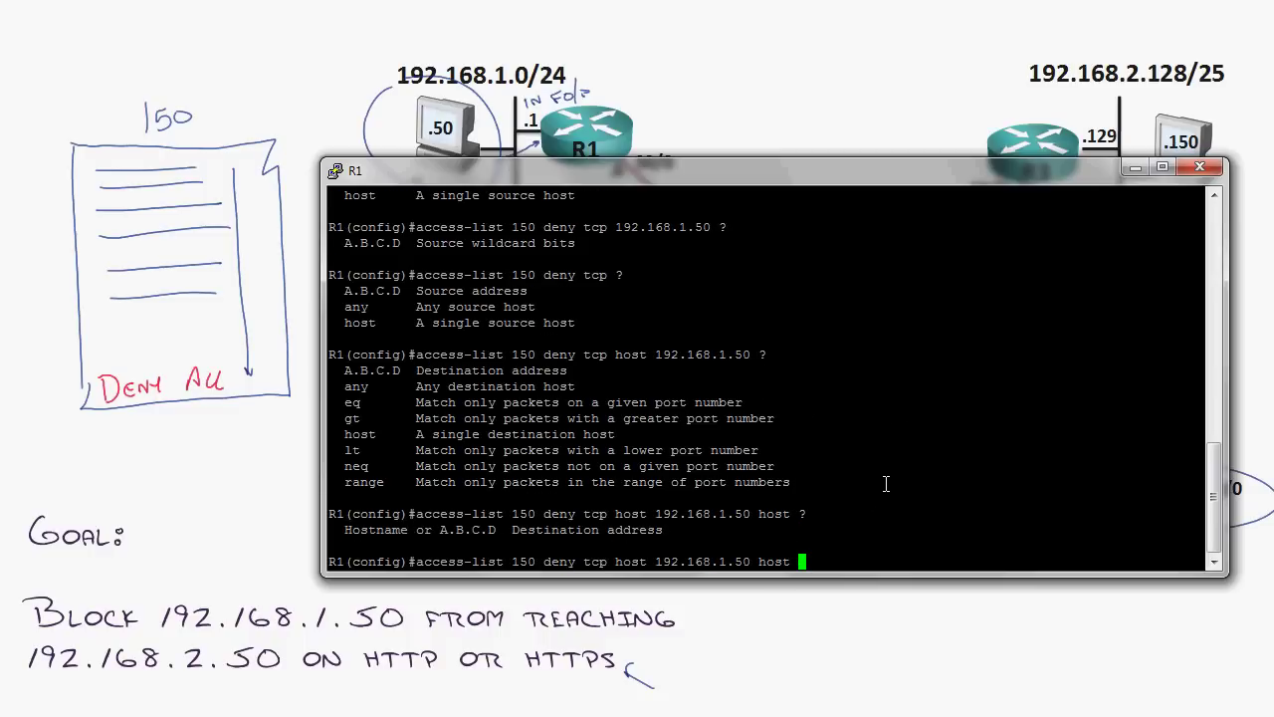
{"action": "type", "text": "192.168.1.50"}
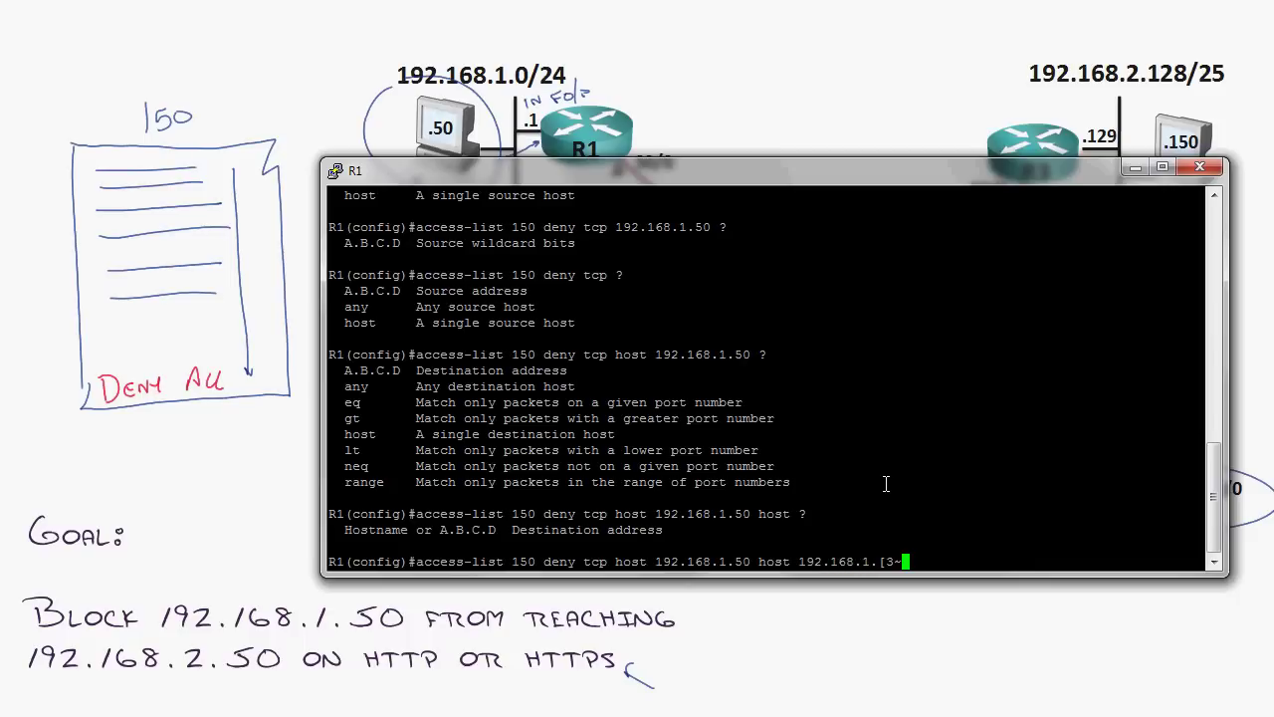
{"action": "key", "text": "BackSpace"}
{"action": "key", "text": "BackSpace"}
{"action": "key", "text": "BackSpace"}
{"action": "key", "text": "BackSpace"}
{"action": "type", "text": "2/5"}
{"action": "key", "text": "BackSpace"}
{"action": "key", "text": "BackSpace"}
{"action": "type", "text": ".50 ?"}
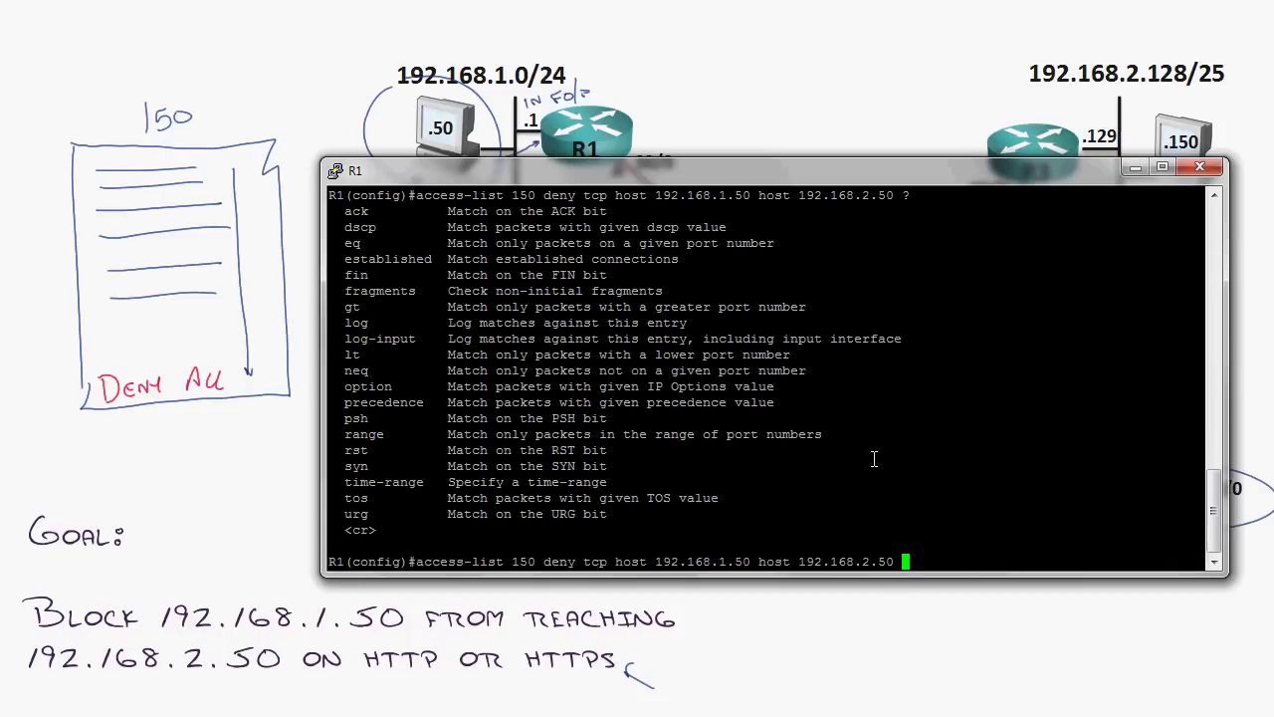
- Add 'eq 80' to the deny tcp rule and enter it
{"action": "double_click", "coordinate": [594, 561]}
{"action": "left_click_drag", "start_coordinate": [759, 562], "coordinate": [639, 563]}
{"action": "left_click_drag", "start_coordinate": [896, 563], "coordinate": [800, 562]}
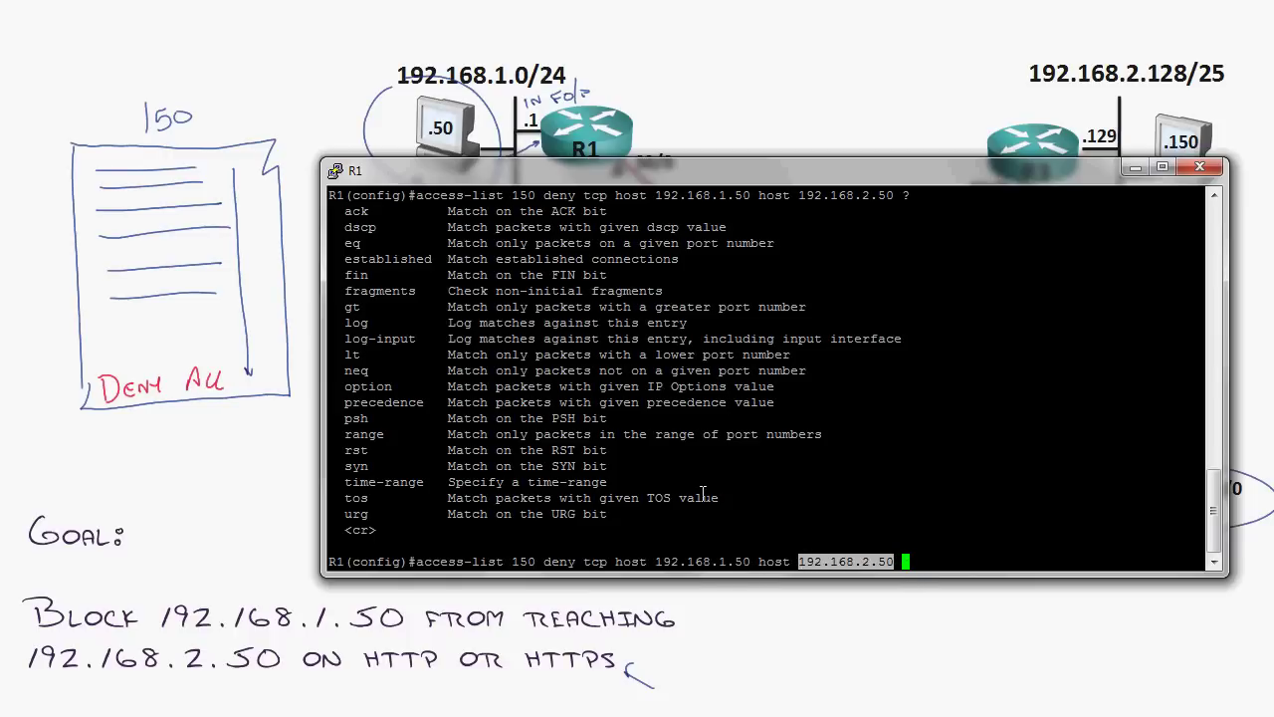
{"action": "double_click", "coordinate": [354, 244]}
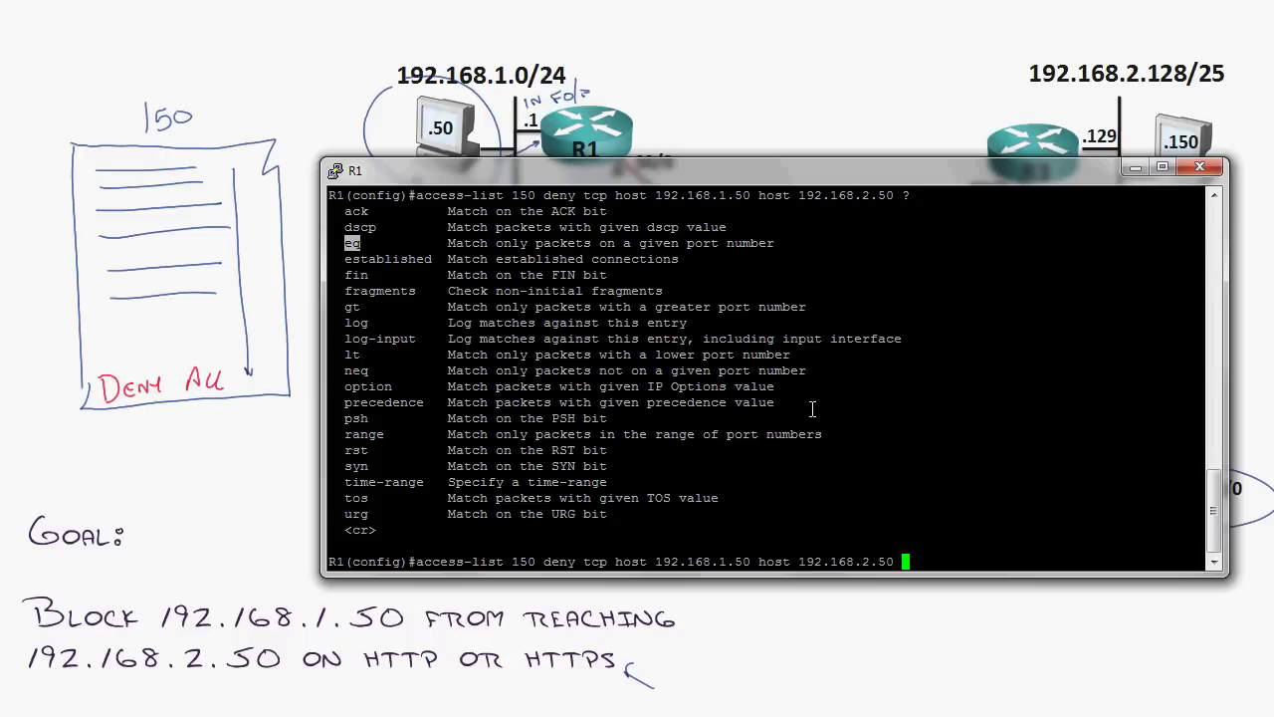
{"action": "right_click", "coordinate": [972, 414]}
{"action": "type", "text": "?"}
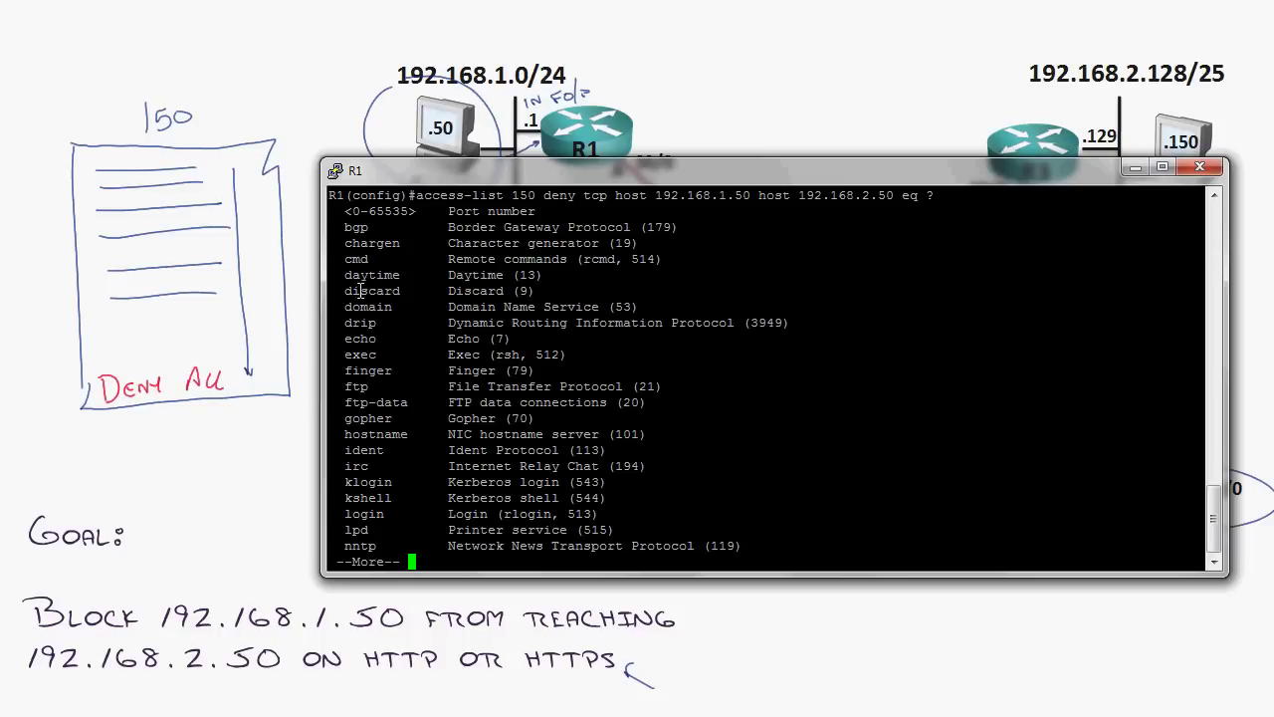
{"action": "double_click", "coordinate": [386, 419]}
{"action": "key", "text": "q"}
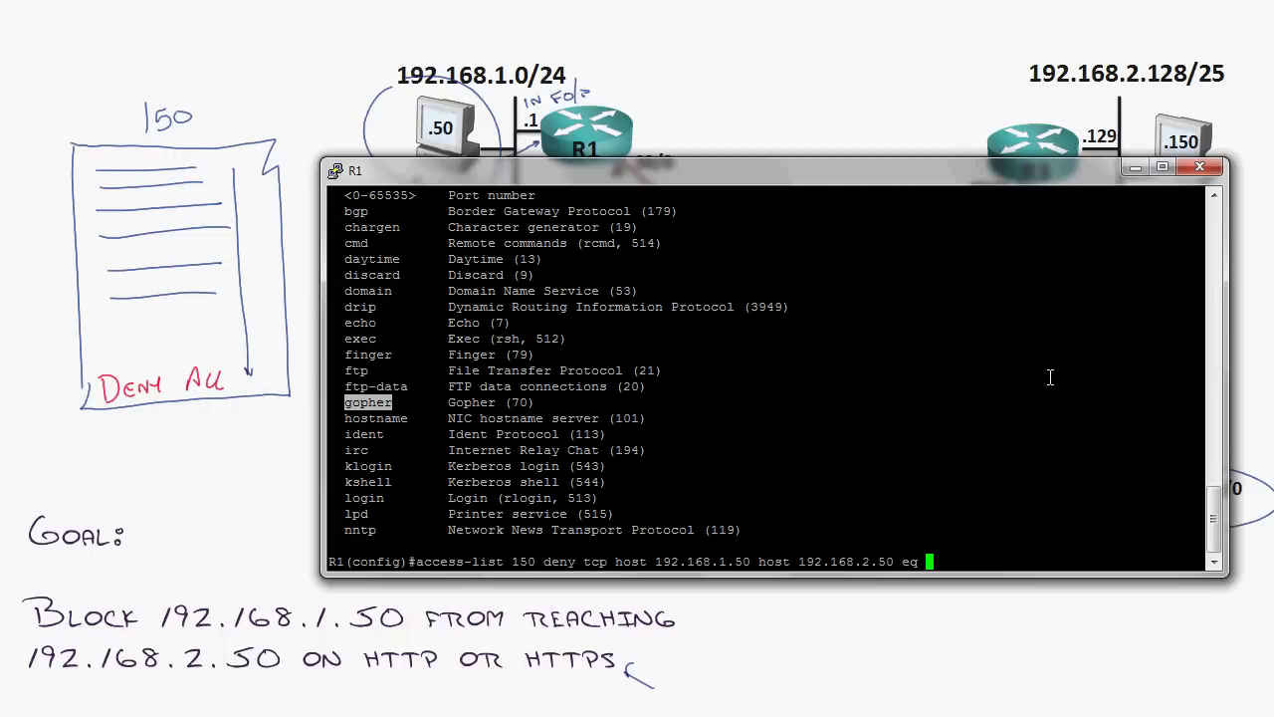
{"action": "type", "text": "80"}
{"action": "key", "text": "Return"}
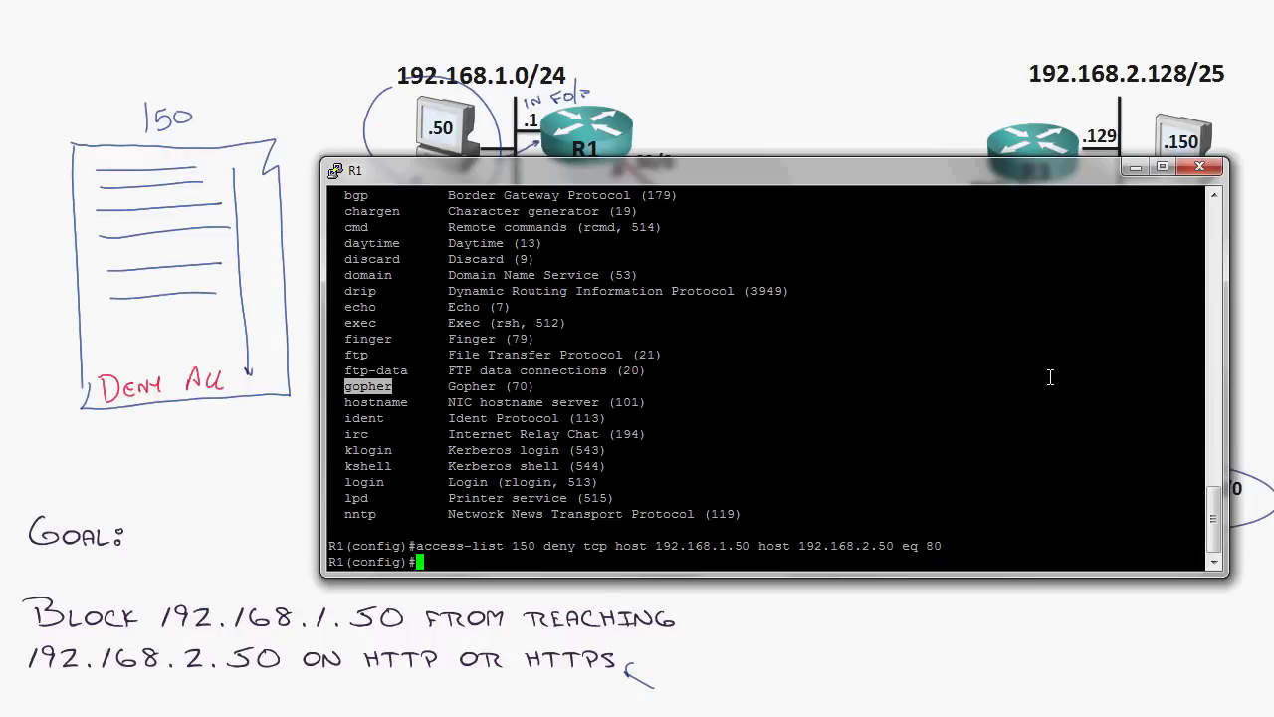
- Recall the rule and re-enter it with port 443 instead of 80
{"action": "key", "text": "Up"}
{"action": "key", "text": "BackSpace"}
{"action": "key", "text": "BackSpace"}
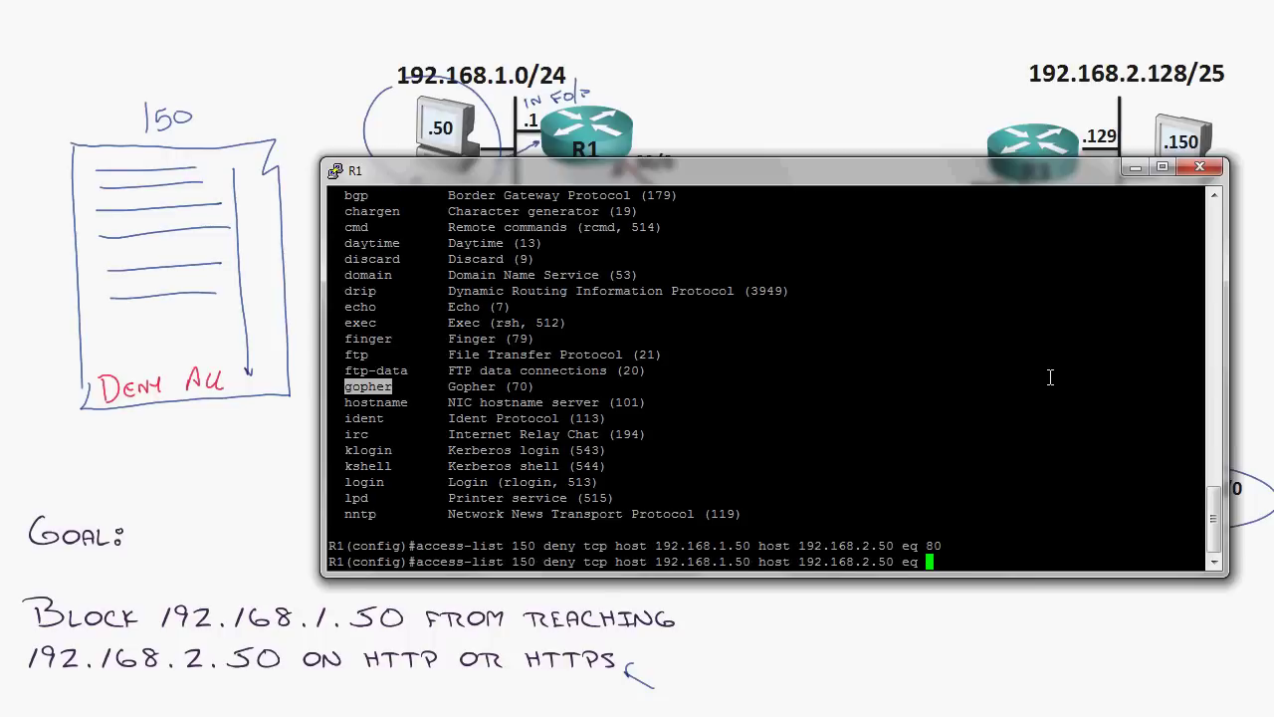
{"action": "type", "text": "443"}
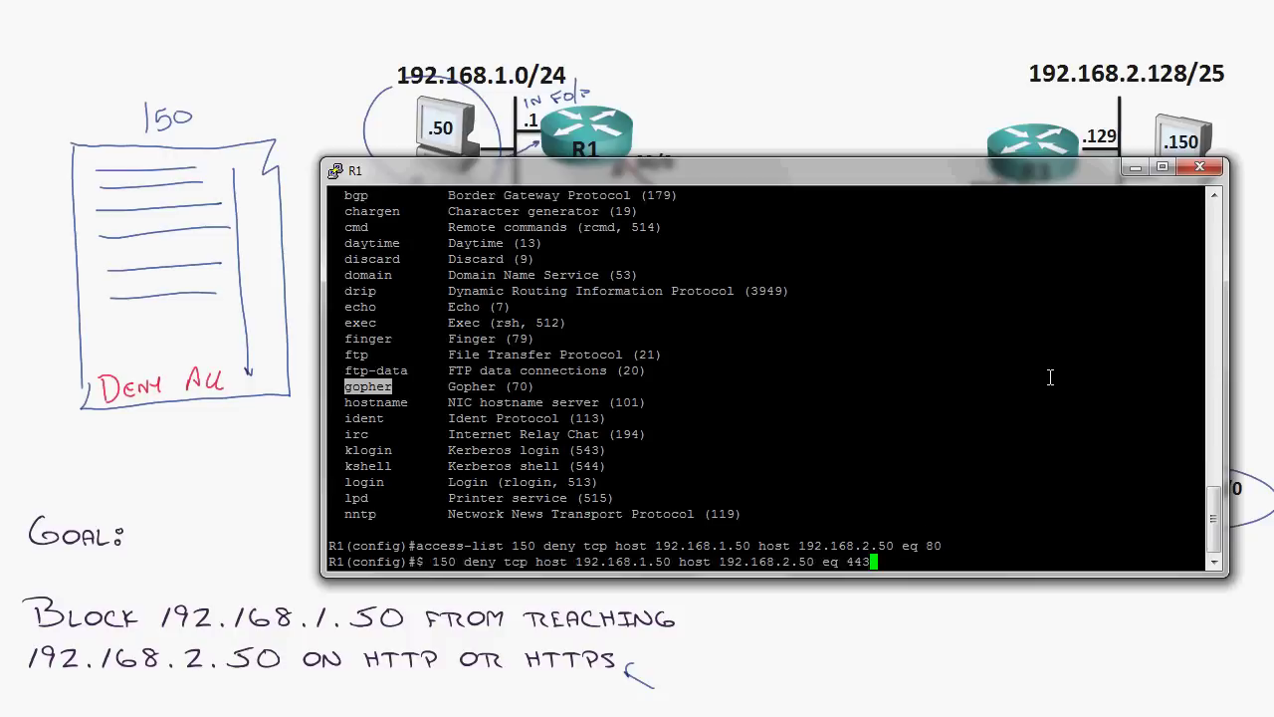
{"action": "key", "text": "Return"}
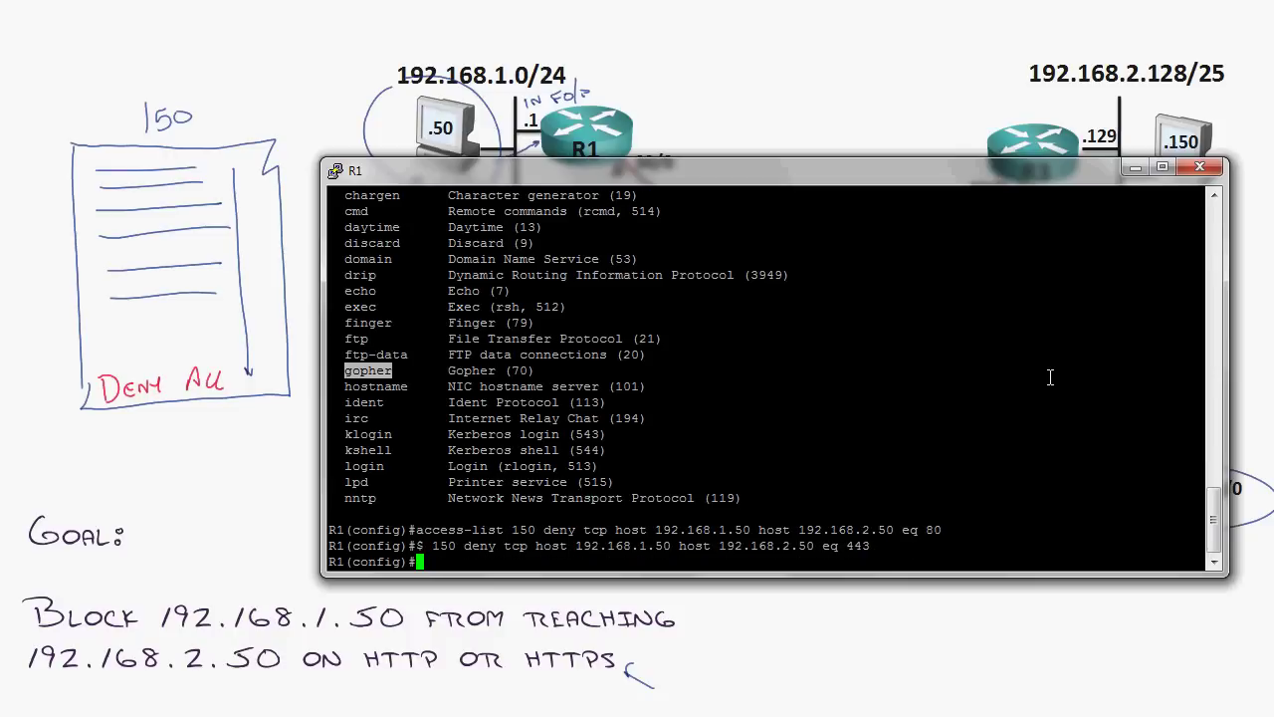
{"action": "type", "text": "do show access-list"}
- Display access list 150 and highlight the addresses and ports of entries 10 (www) and 20 (443)
{"action": "key", "text": "Return"}
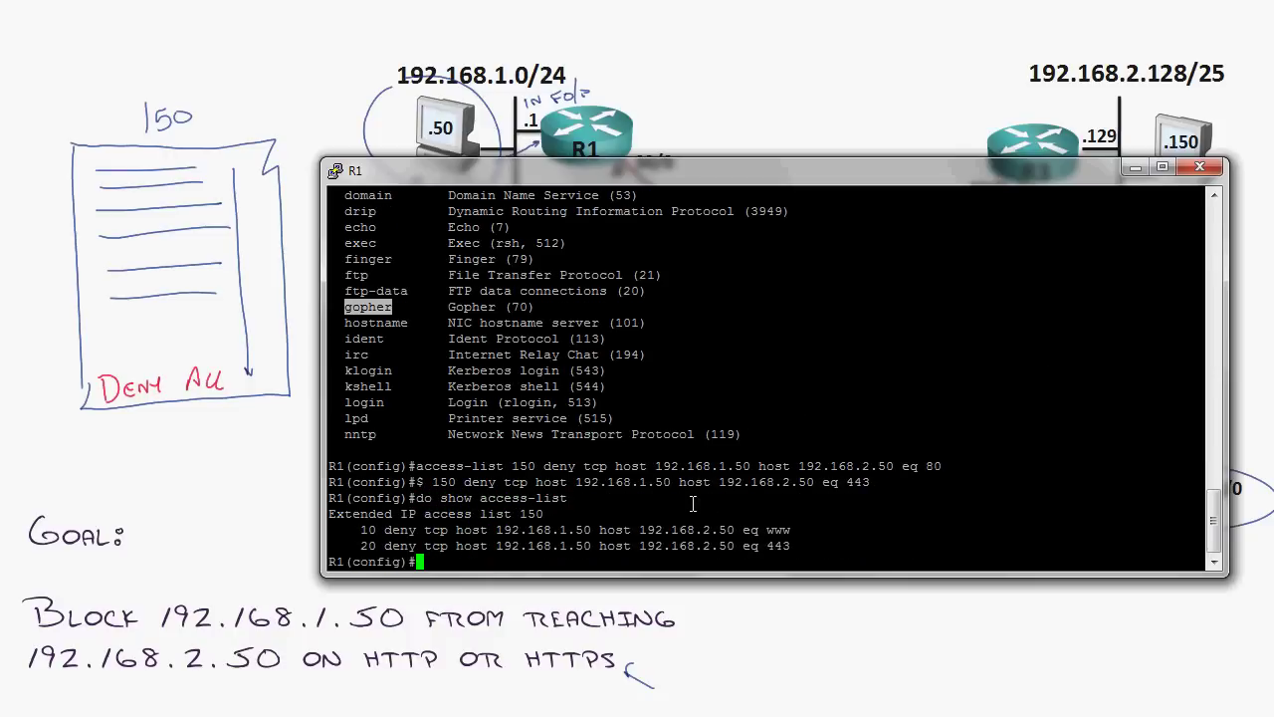
{"action": "left_click_drag", "start_coordinate": [604, 530], "coordinate": [512, 524]}
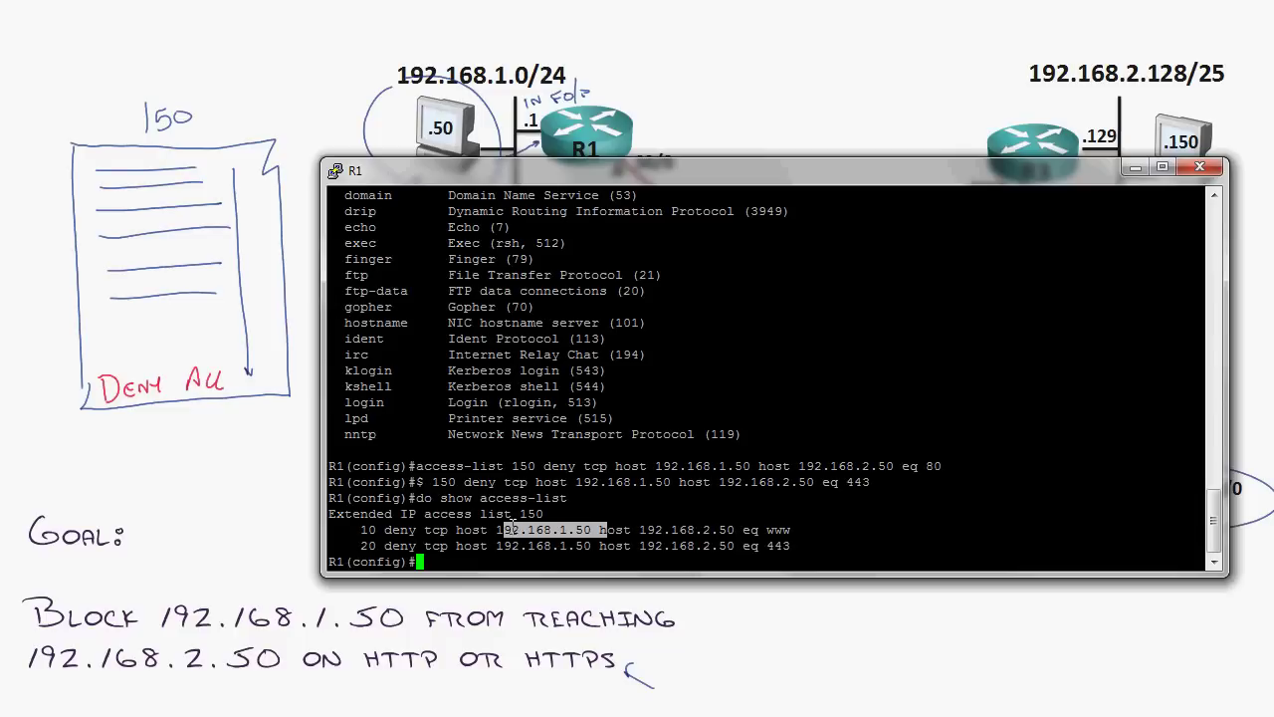
{"action": "mouse_move", "coordinate": [766, 529]}
{"action": "left_mouse_down"}
{"action": "mouse_move", "coordinate": [358, 529]}
{"action": "mouse_move", "coordinate": [770, 527]}
{"action": "left_mouse_up"}
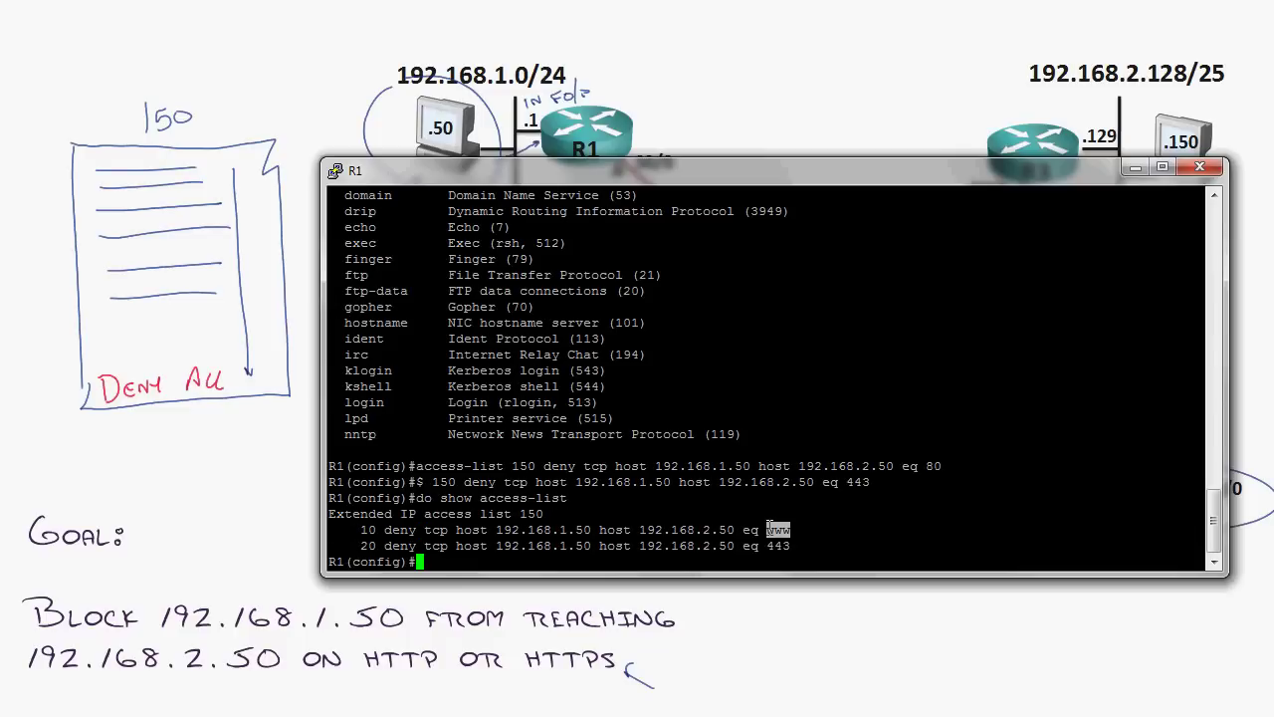
{"action": "left_click_drag", "start_coordinate": [600, 545], "coordinate": [496, 546]}
{"action": "left_click", "coordinate": [736, 545]}
{"action": "left_click_drag", "start_coordinate": [736, 546], "coordinate": [641, 545]}
{"action": "double_click", "coordinate": [777, 545]}
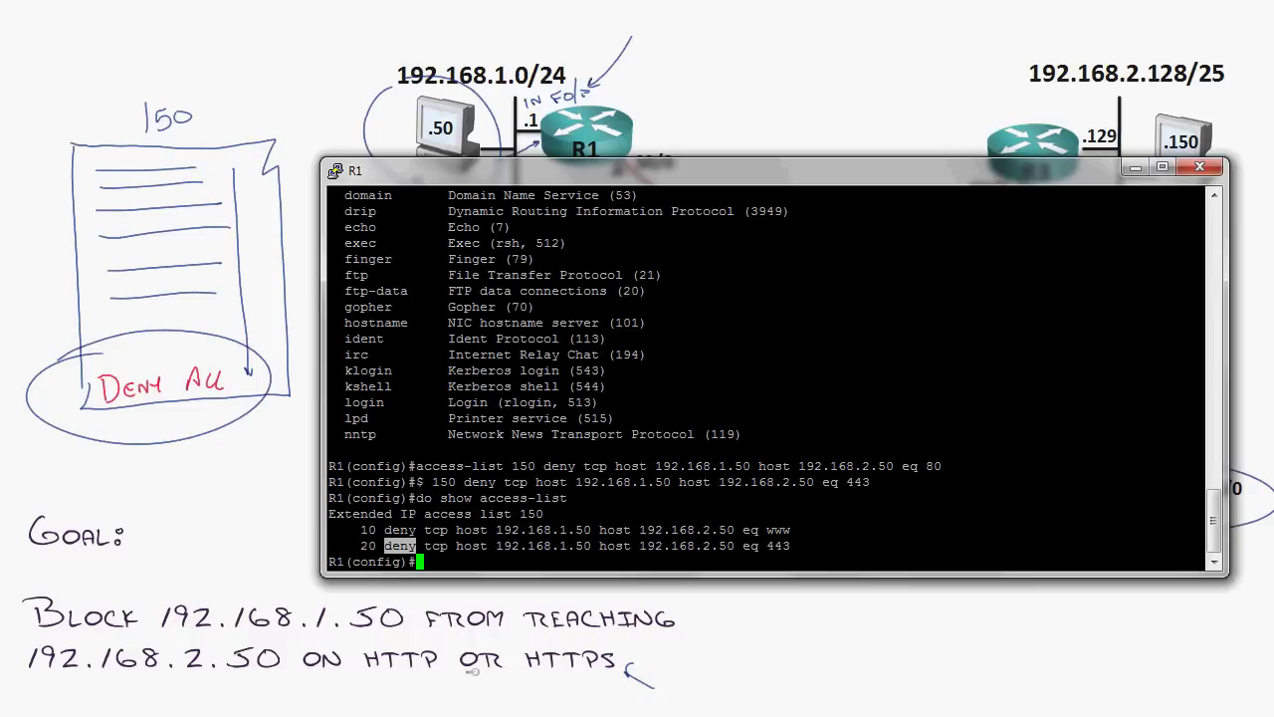
{"action": "type", "text": "access-list 150 deny"}
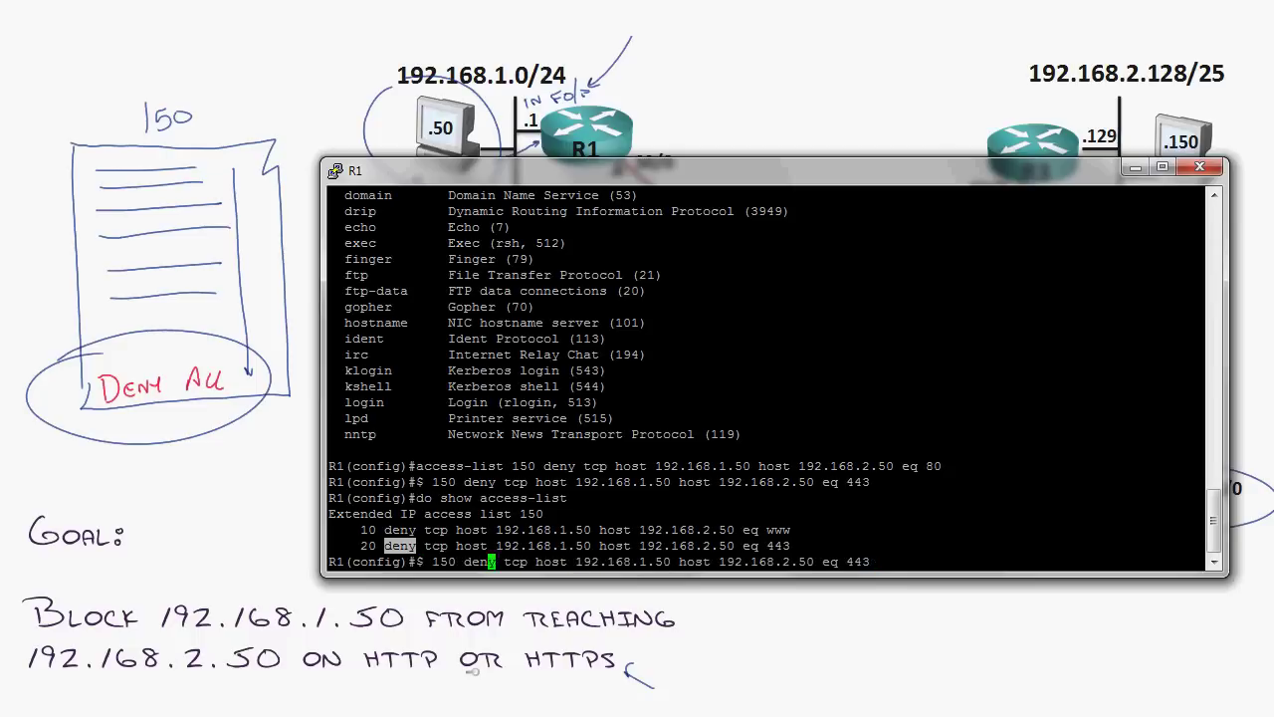
- Enter 'access-list 150 permit ip any any', checking protocol and address help along the way
{"action": "key", "text": "BackSpace"}
{"action": "key", "text": "BackSpace"}
{"action": "key", "text": "BackSpace"}
{"action": "key", "text": "BackSpace"}
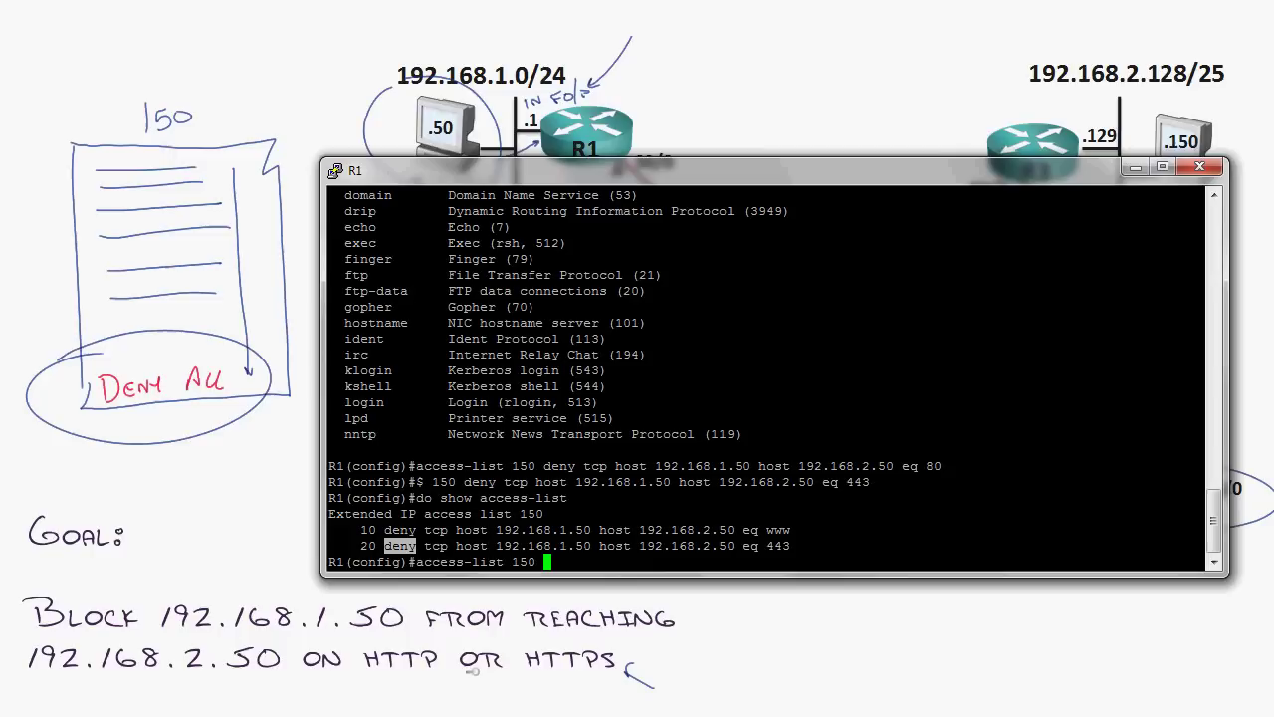
{"action": "type", "text": "permit ?"}
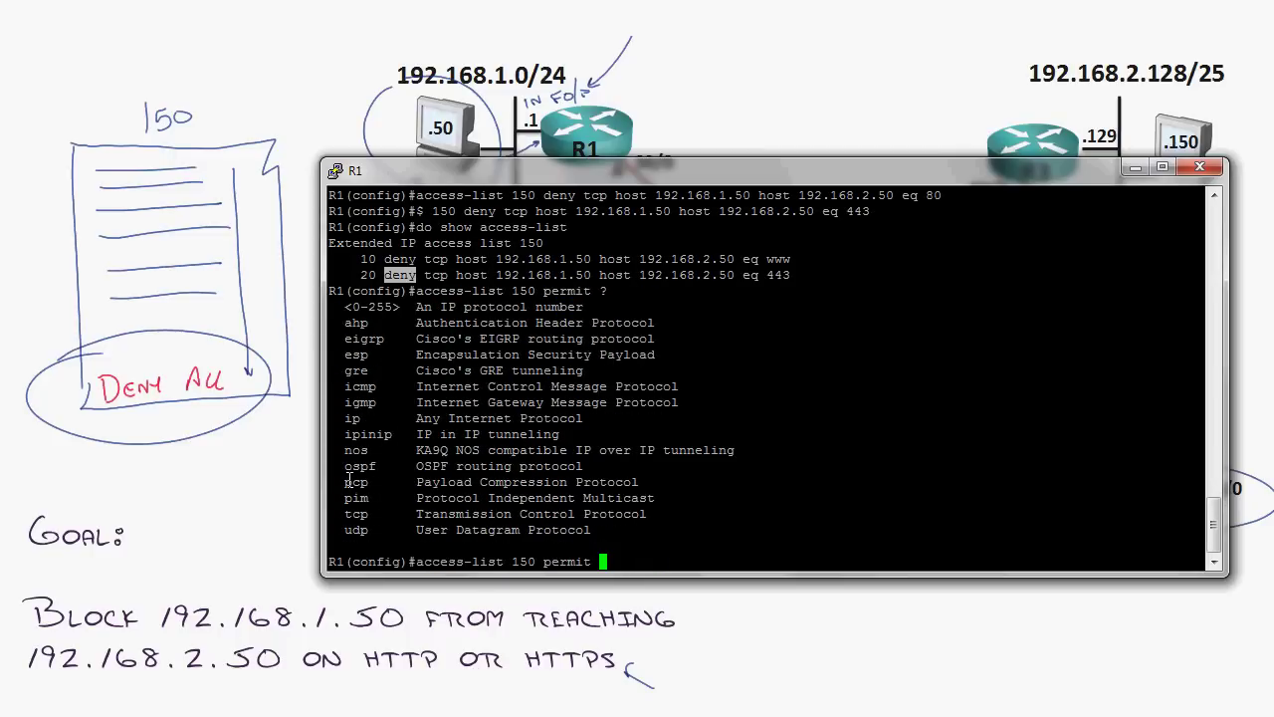
{"action": "left_click", "coordinate": [355, 416]}
{"action": "double_click", "coordinate": [354, 417]}
{"action": "type", "text": "ip "}
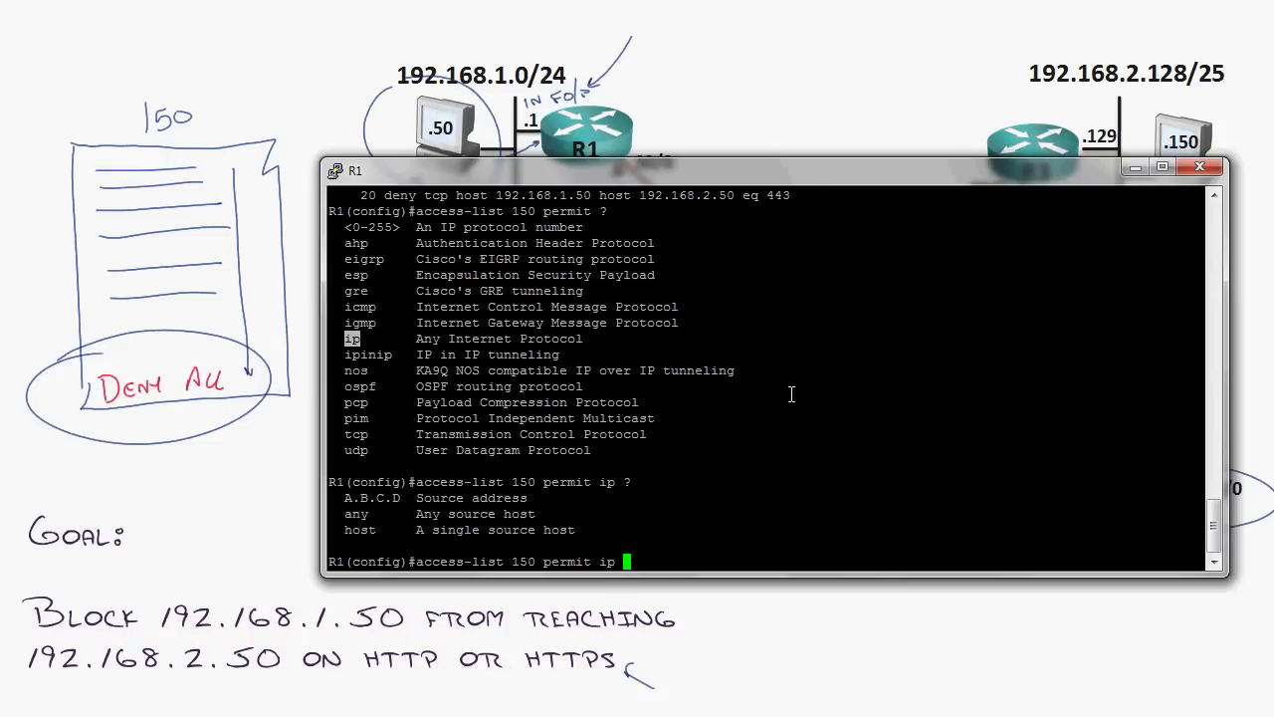
{"action": "type", "text": "?any ?any"}
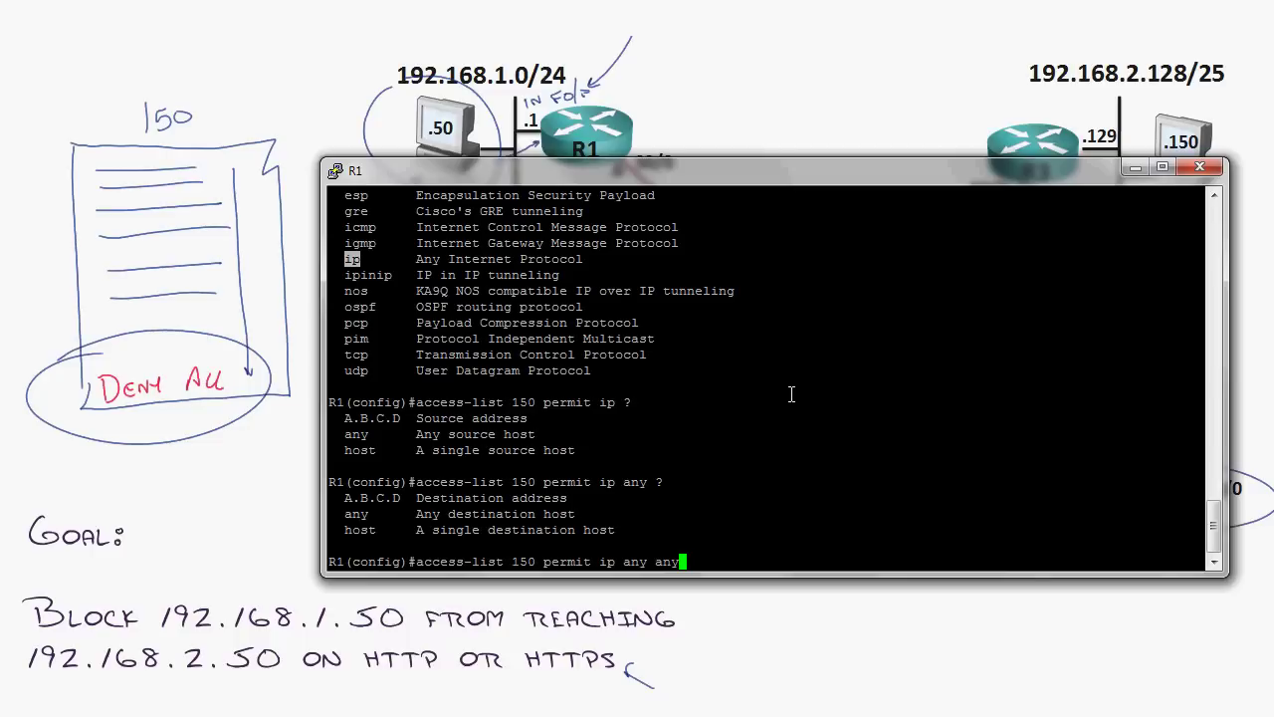
{"action": "key", "text": "Return"}
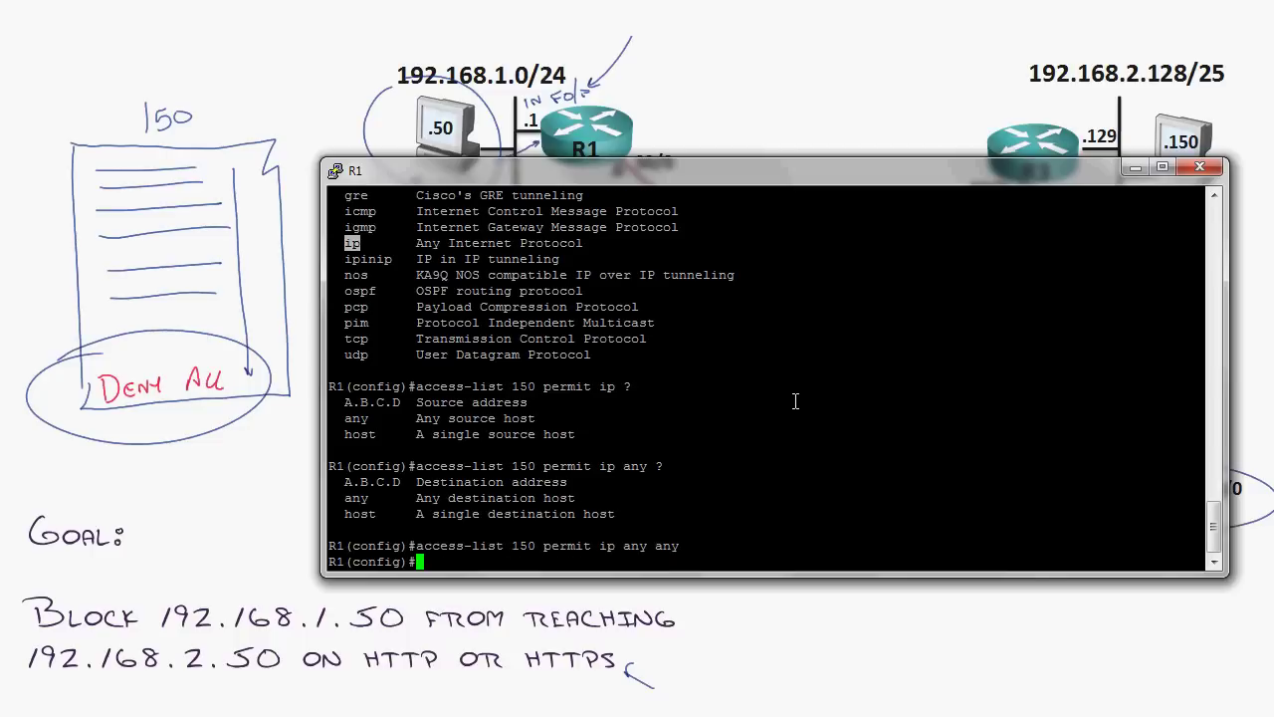
{"action": "right_click", "coordinate": [795, 401]}
- Rerun do show access-list and point out entry 30 'permit ip any any'
{"action": "key", "text": "Up"}
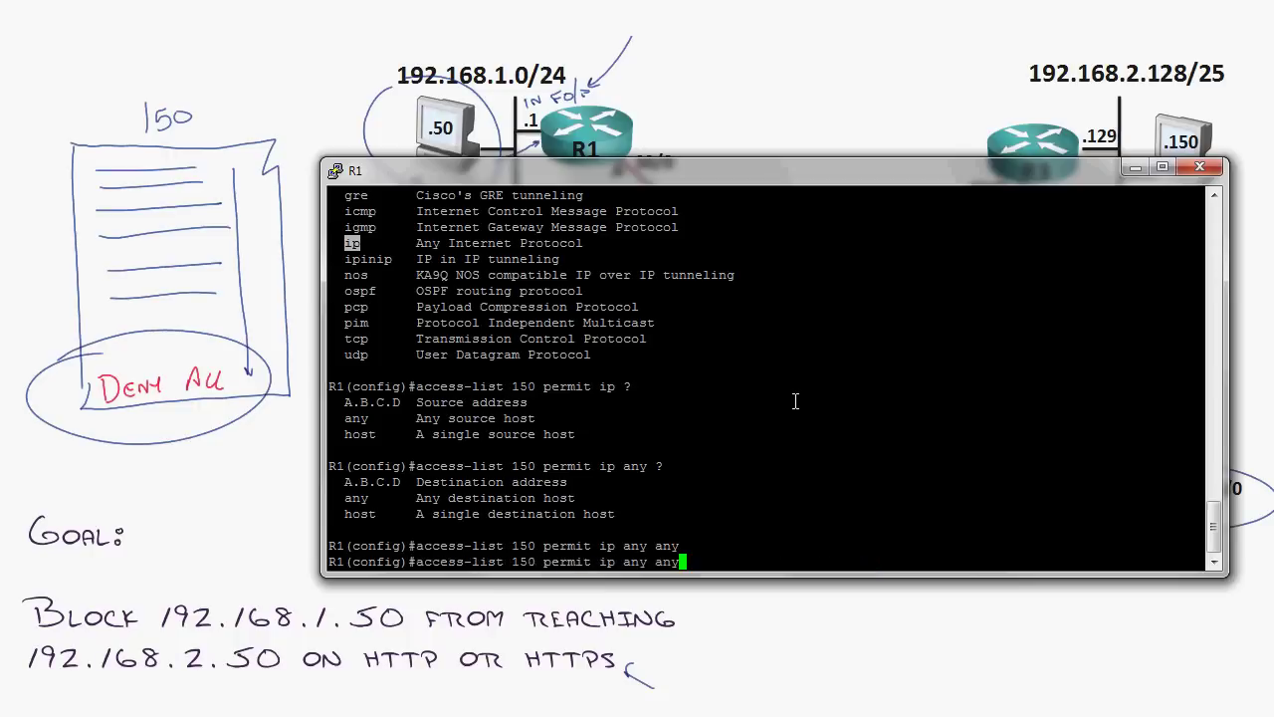
{"action": "key", "text": "Down"}
{"action": "key", "text": "Up"}
{"action": "key", "text": "Up"}
{"action": "key", "text": "Return"}
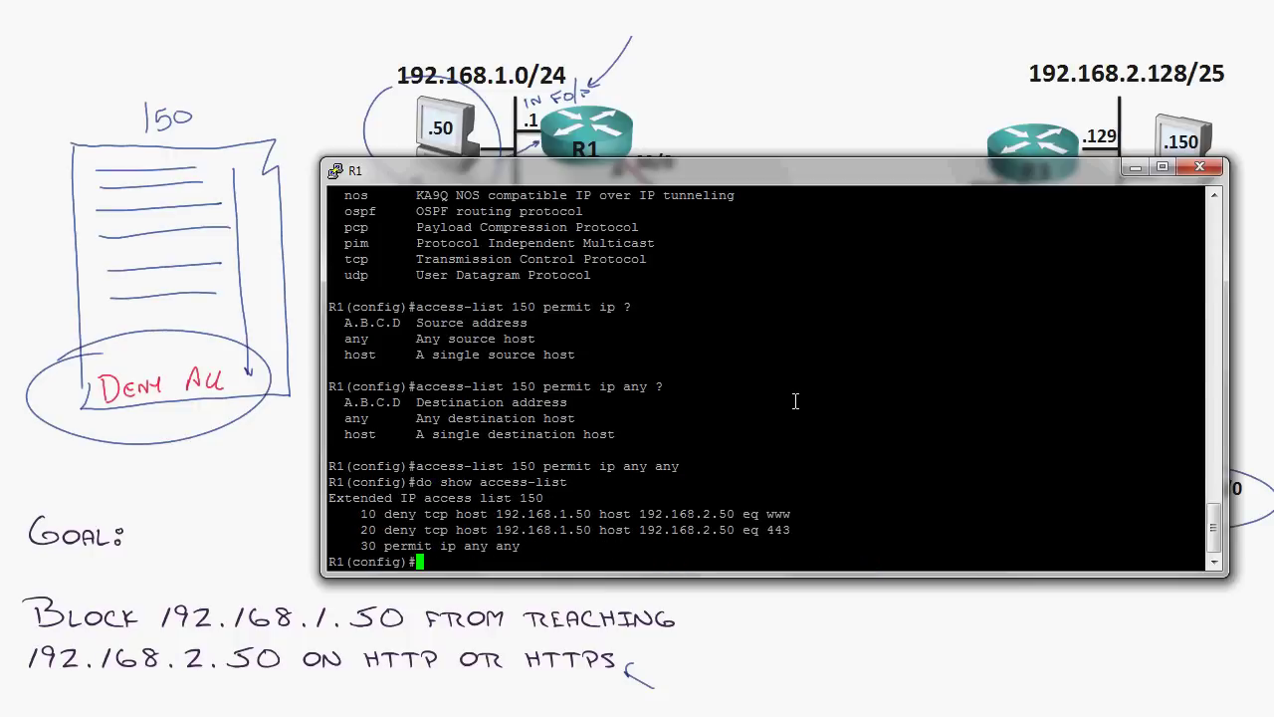
{"action": "double_click", "coordinate": [778, 530]}
{"action": "left_click_drag", "start_coordinate": [528, 549], "coordinate": [395, 553]}
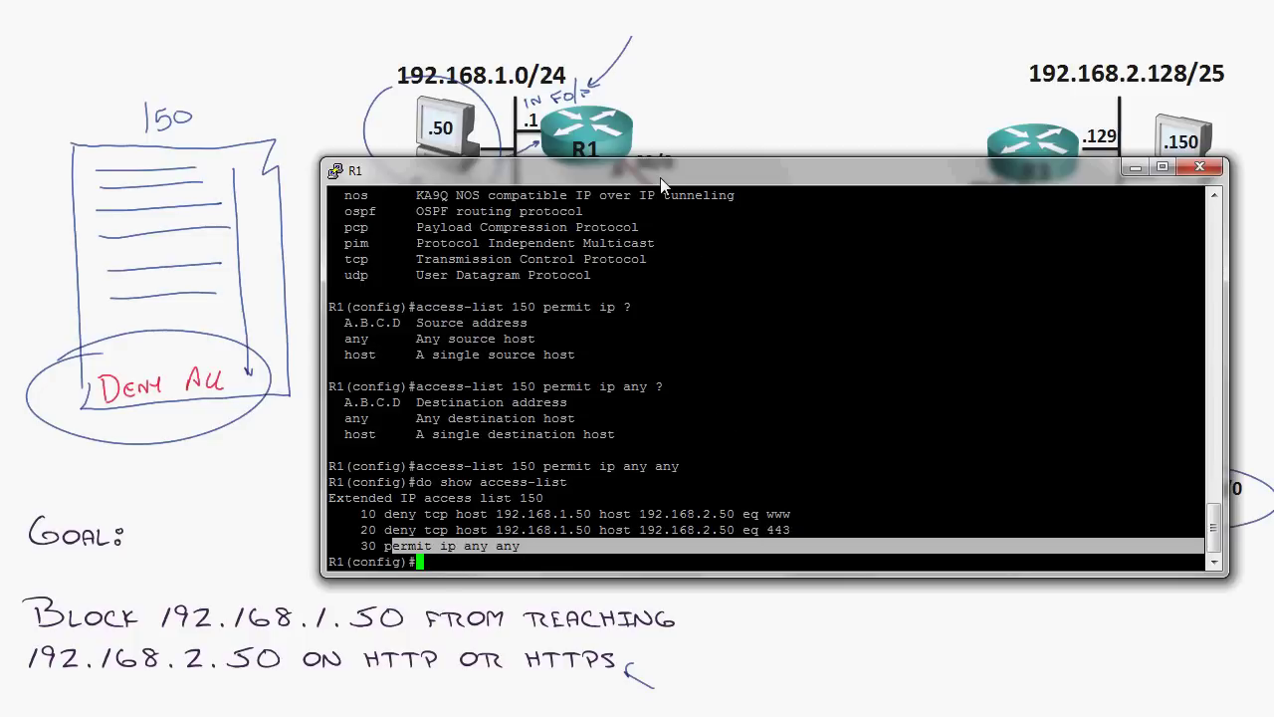
{"action": "left_click_drag", "start_coordinate": [660, 172], "coordinate": [674, 229]}
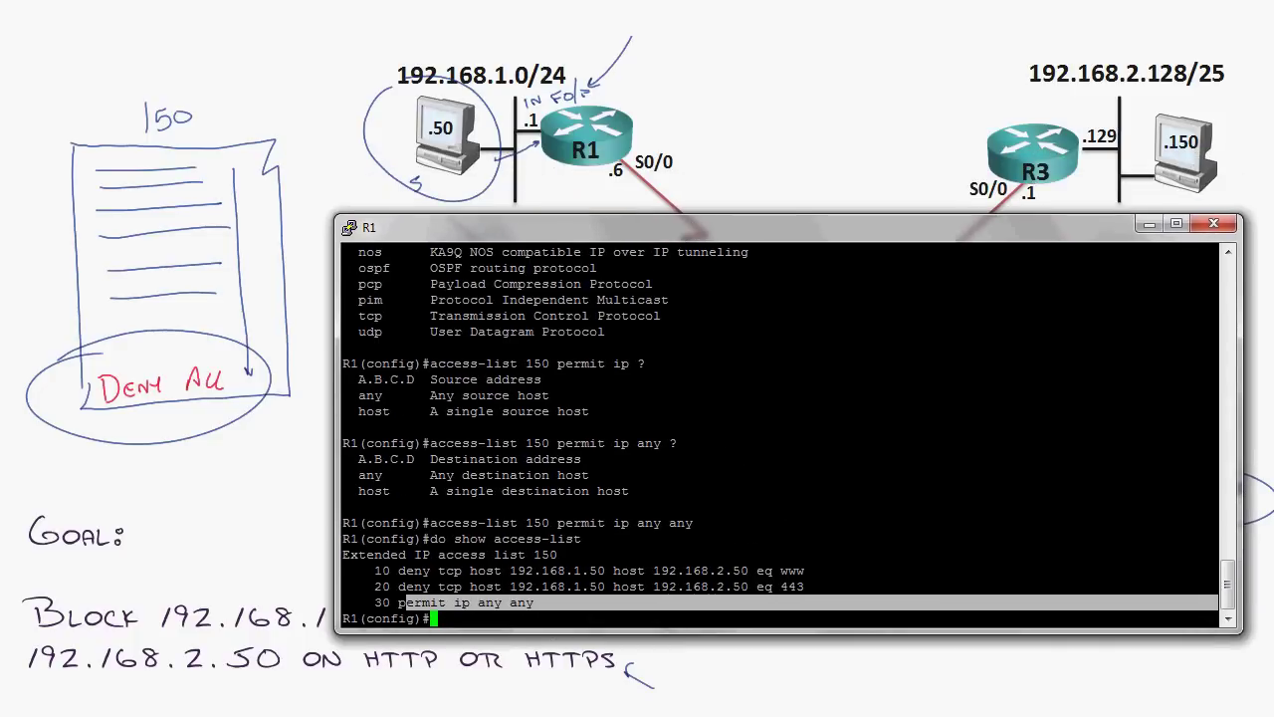
{"action": "left_click", "coordinate": [900, 442]}
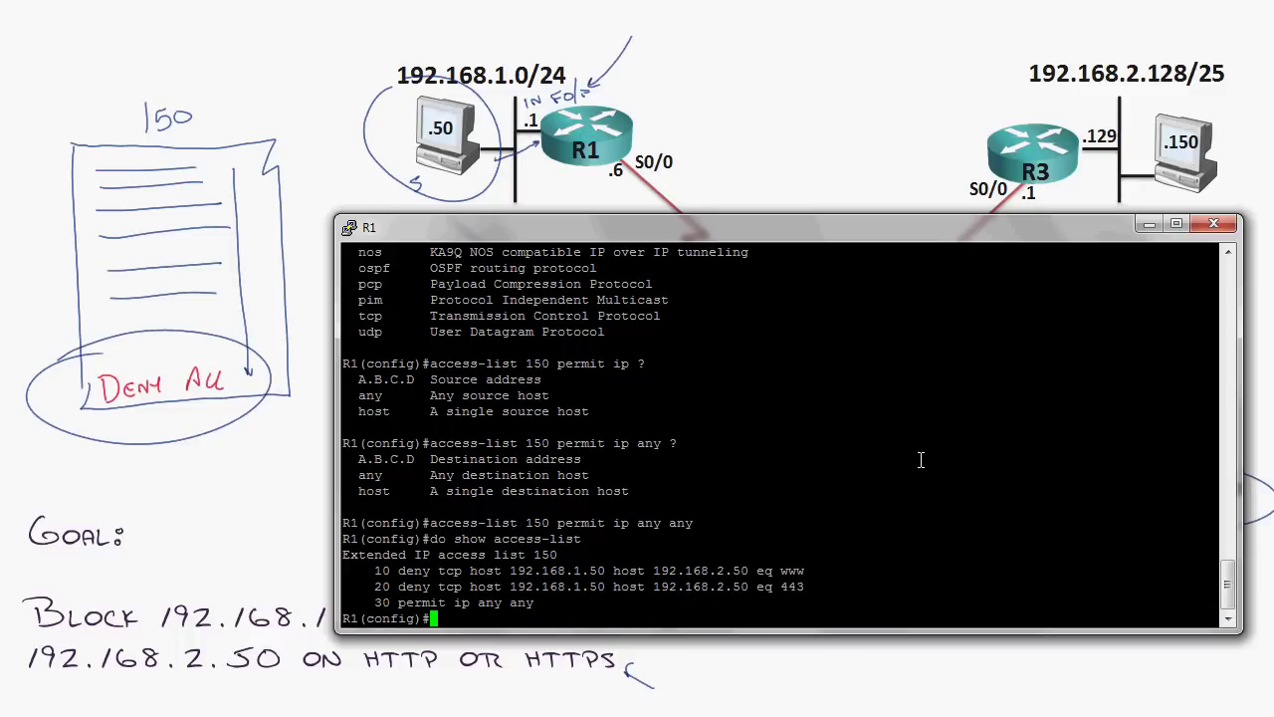
- Enter interface fa0/0 and apply 'ip access-group 150 in'
{"action": "type", "text": "int fa0/0"}
{"action": "key", "text": "Return"}
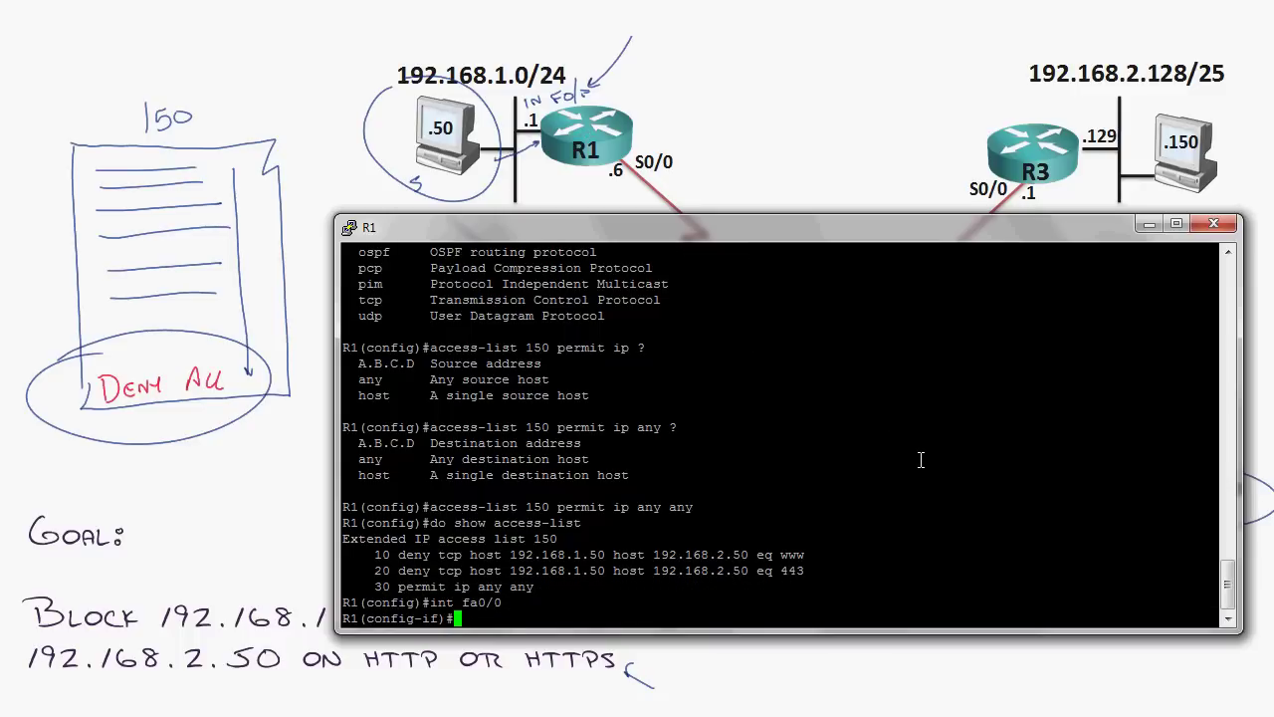
{"action": "type", "text": "ip access-grou"}
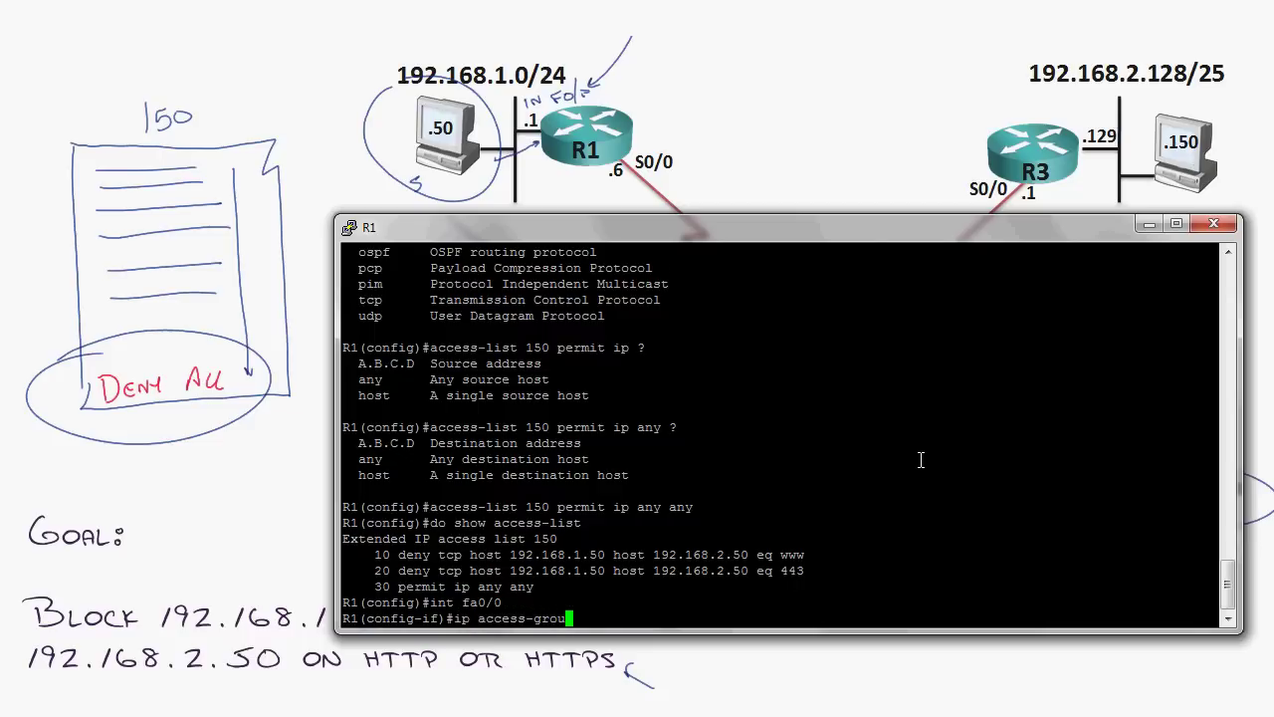
{"action": "key", "text": "Tab"}
{"action": "type", "text": "?"}
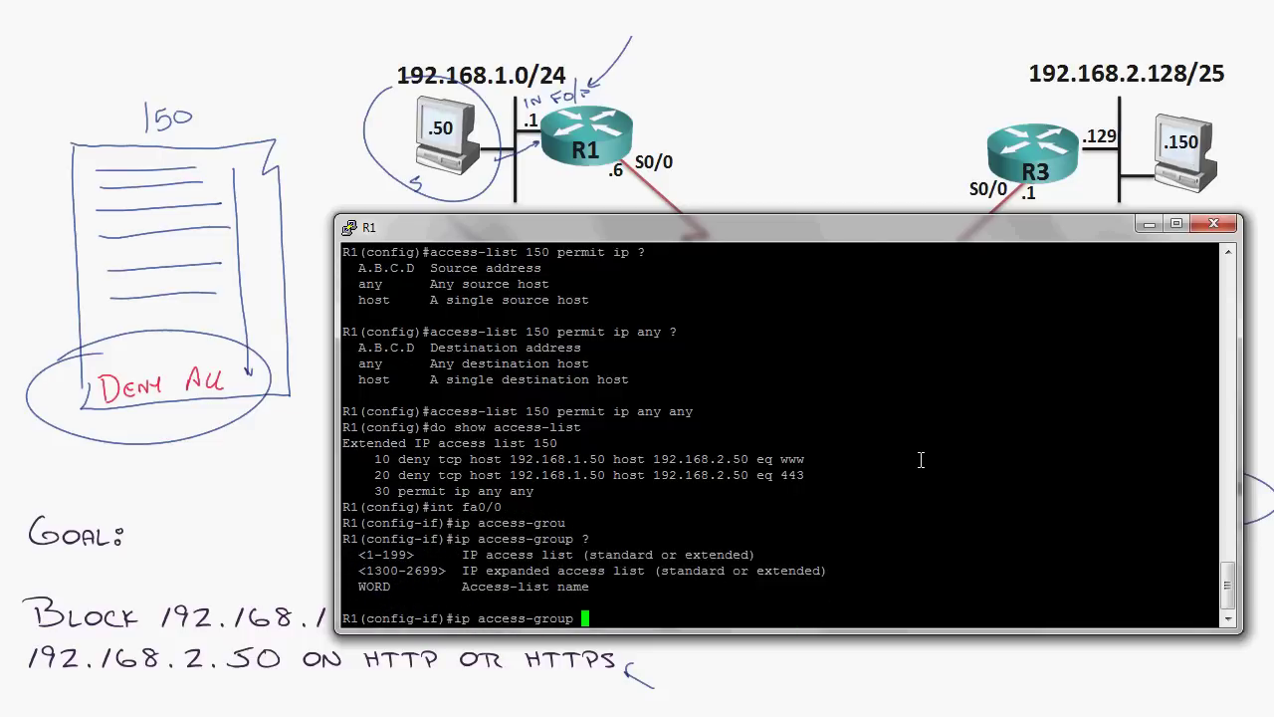
{"action": "type", "text": "150 "}
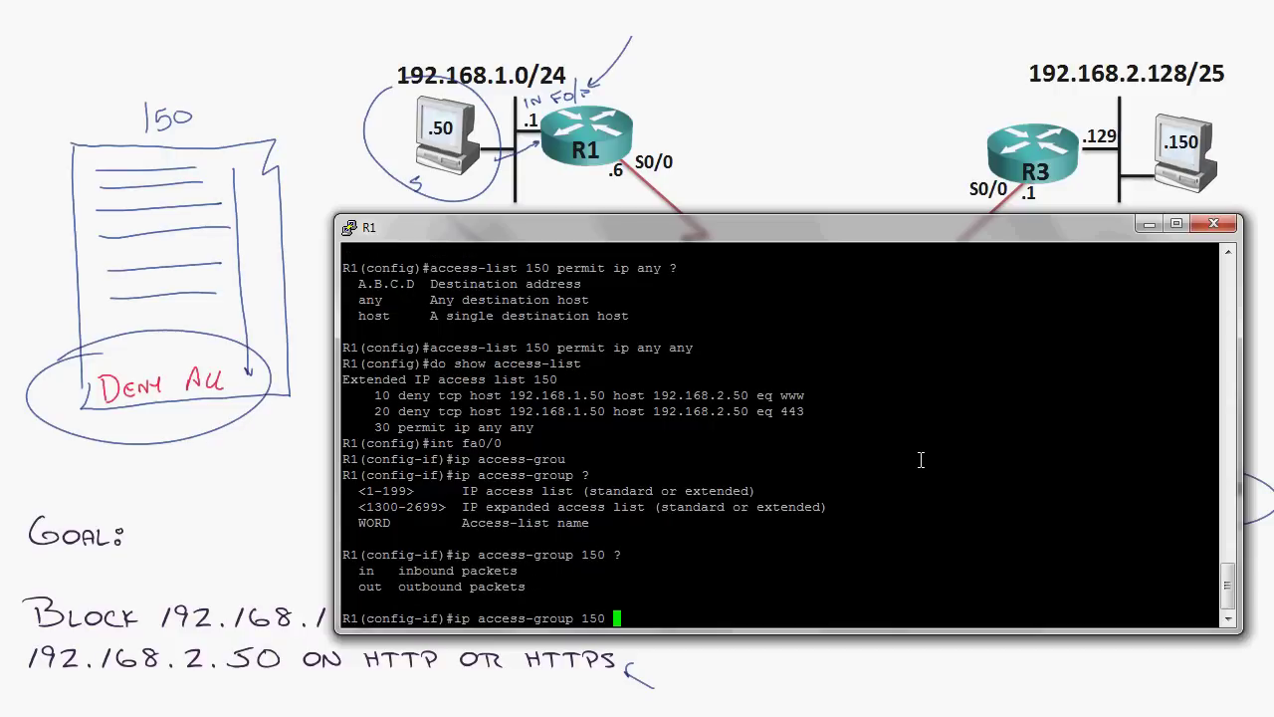
{"action": "type", "text": "?in"}
{"action": "key", "text": "Return"}
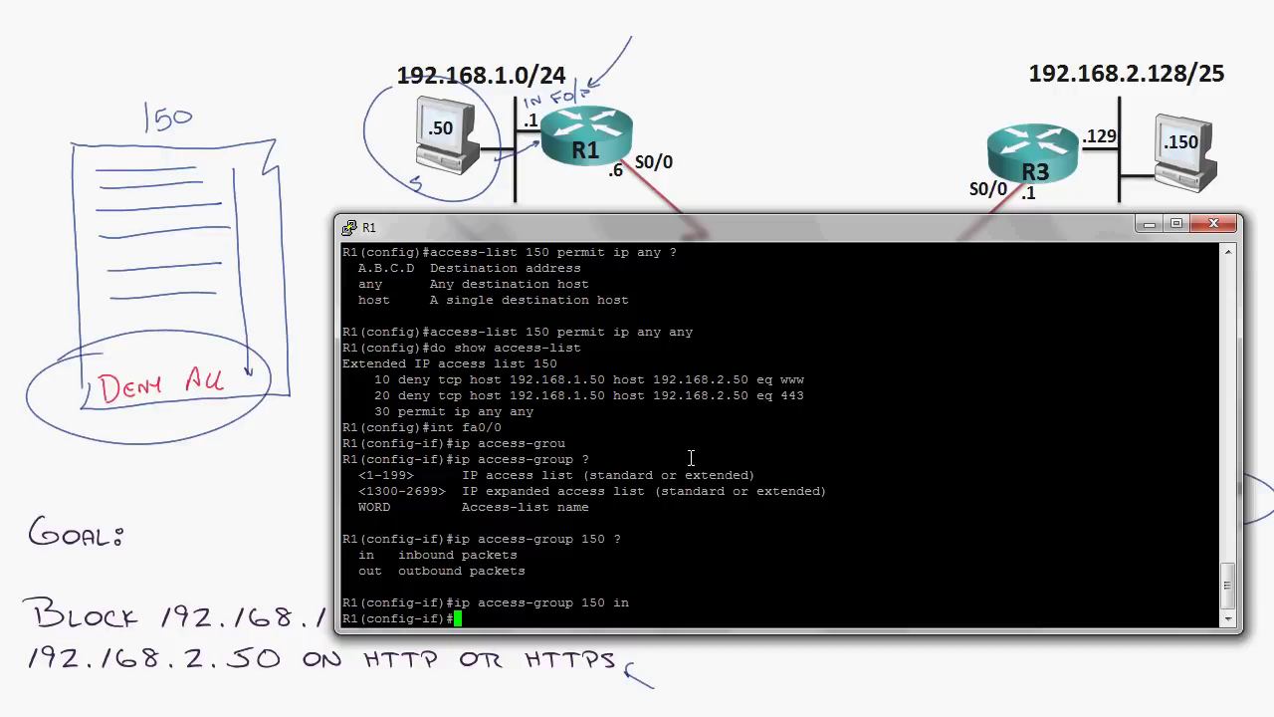
{"action": "double_click", "coordinate": [732, 396]}
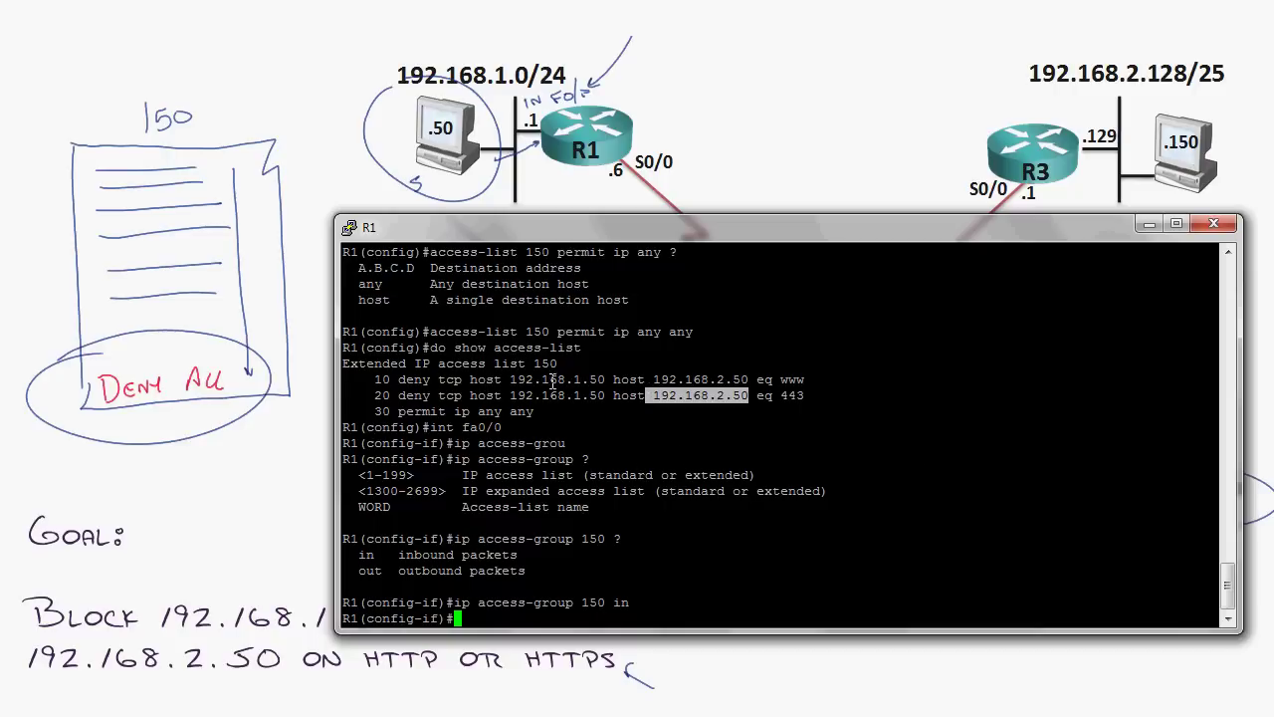
{"action": "left_click", "coordinate": [547, 378]}
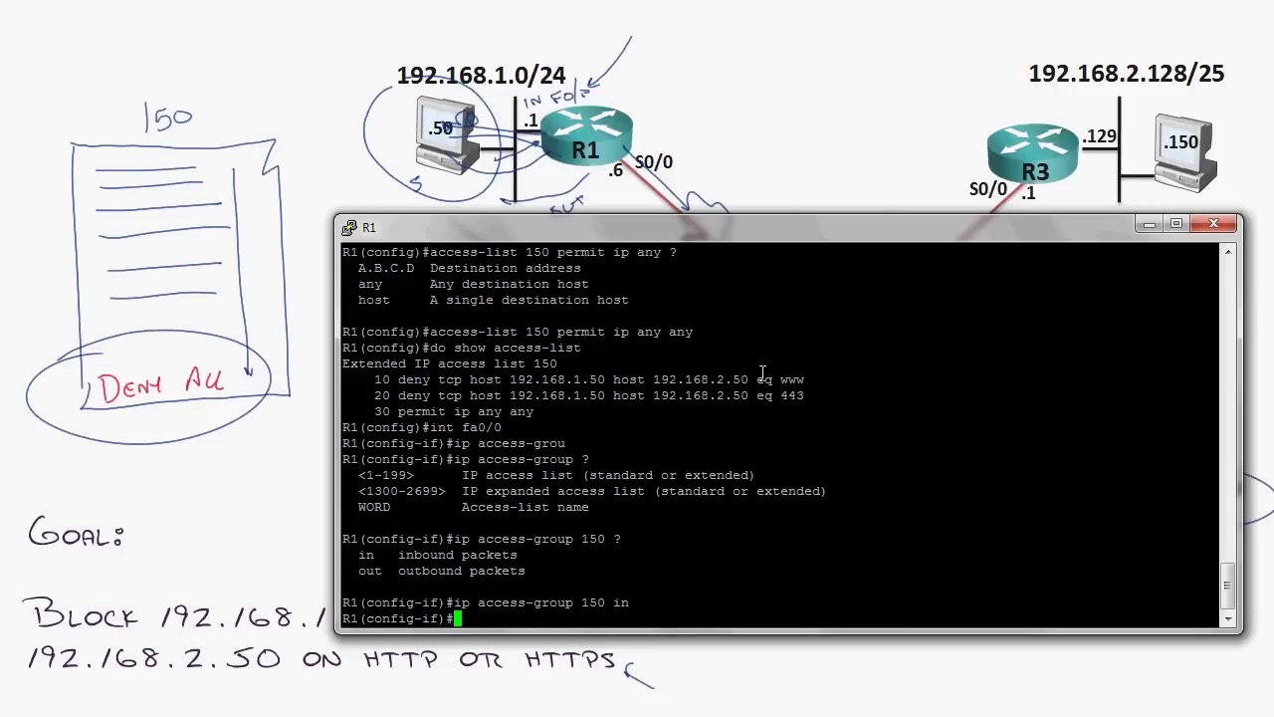
- Move the R1 console window to the top-left, uncovering the .50 PC in the topology
{"action": "left_click_drag", "start_coordinate": [795, 227], "coordinate": [589, 46]}
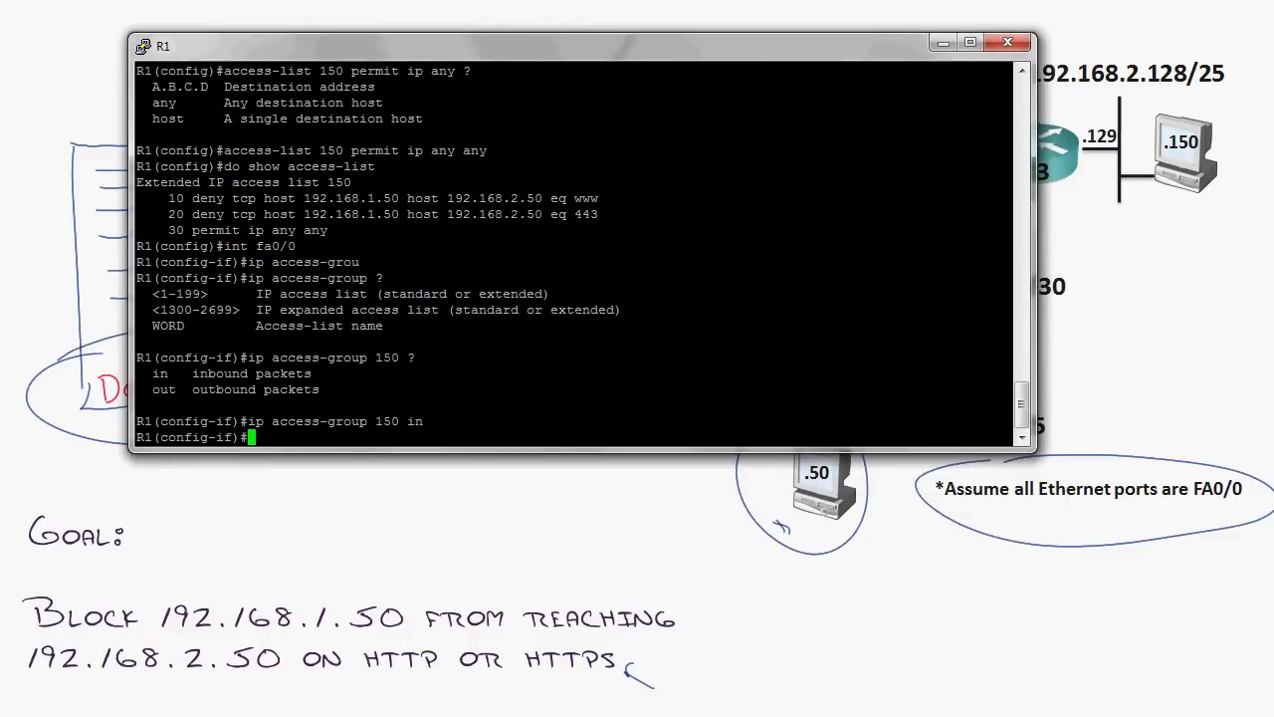